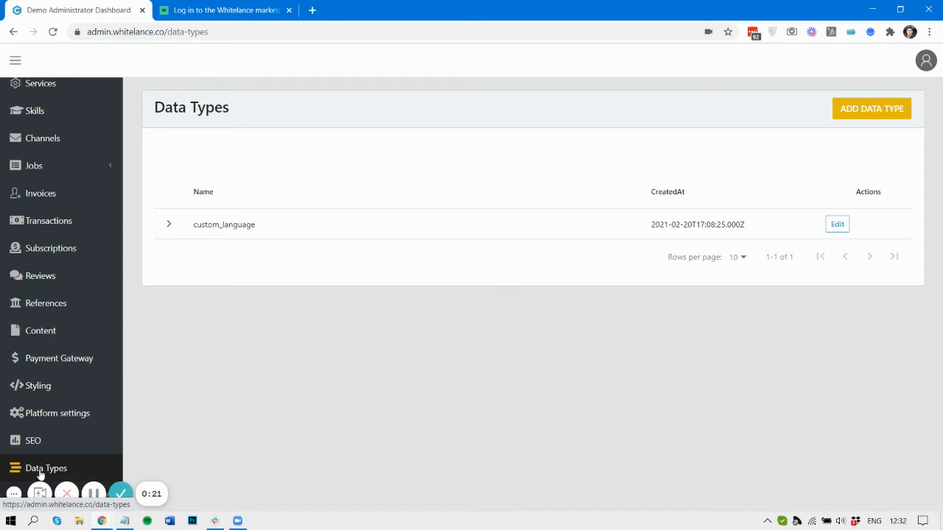
# - Open the custom_language entry from the Data Types list in its Update Data Type form
pyautogui.click(64, 468)
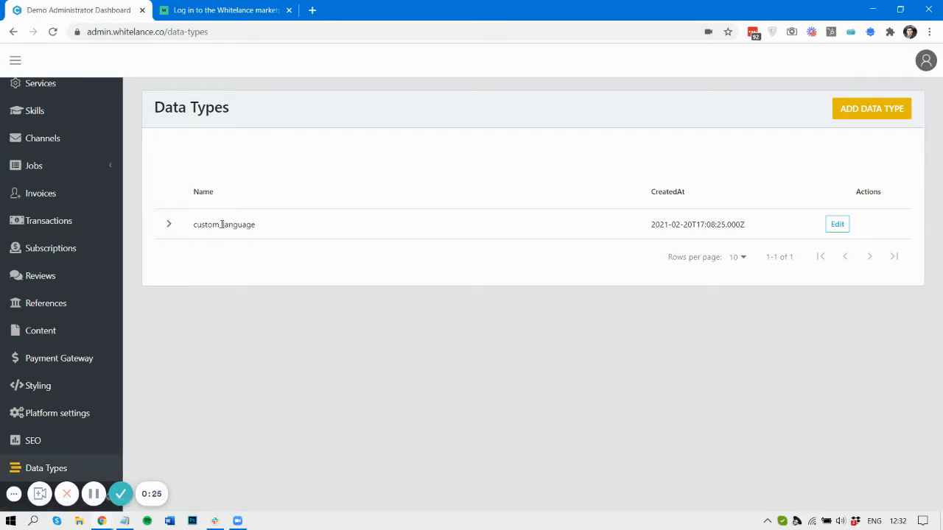
pyautogui.moveTo(222, 224); pyautogui.dragTo(292, 228)
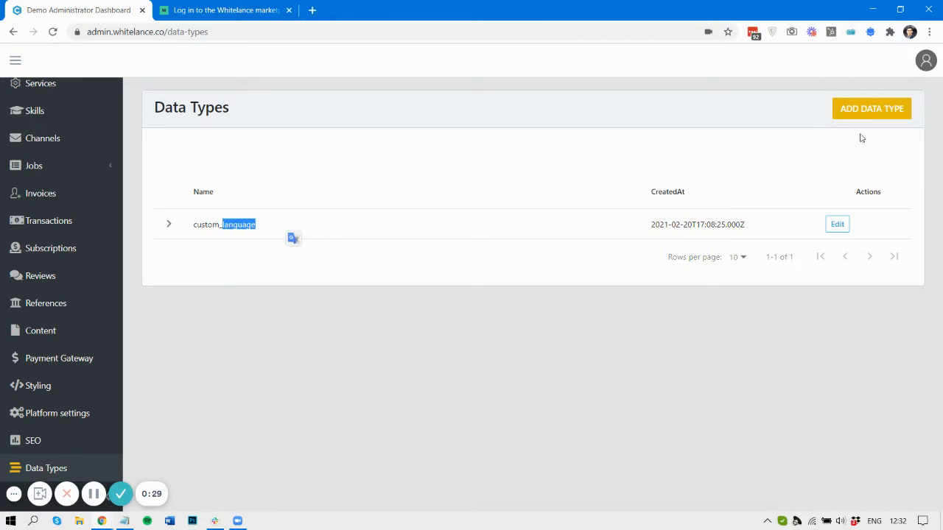
pyautogui.click(837, 224)
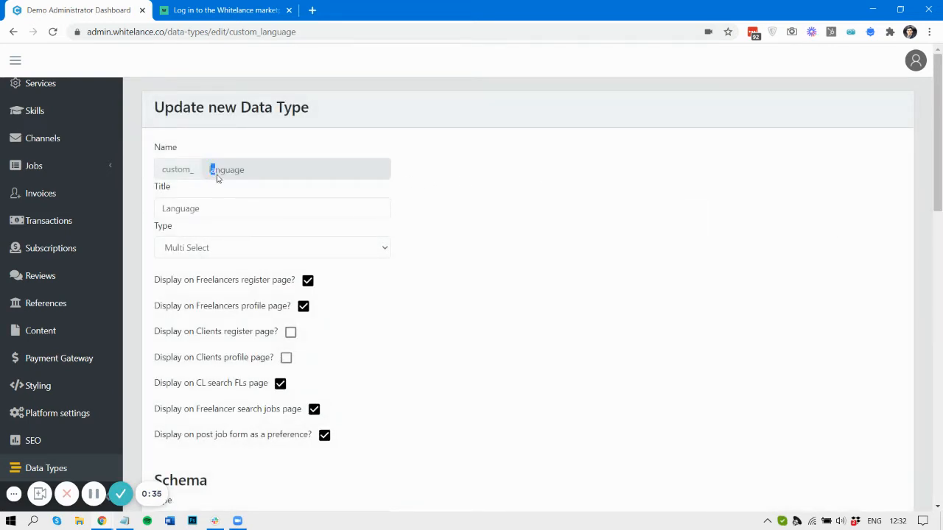
# - Compare the custom_language name with the Language field on the freelancer profile
pyautogui.moveTo(211, 171); pyautogui.dragTo(258, 174)
pyautogui.click(254, 175)
pyautogui.moveTo(161, 210); pyautogui.dragTo(229, 206)
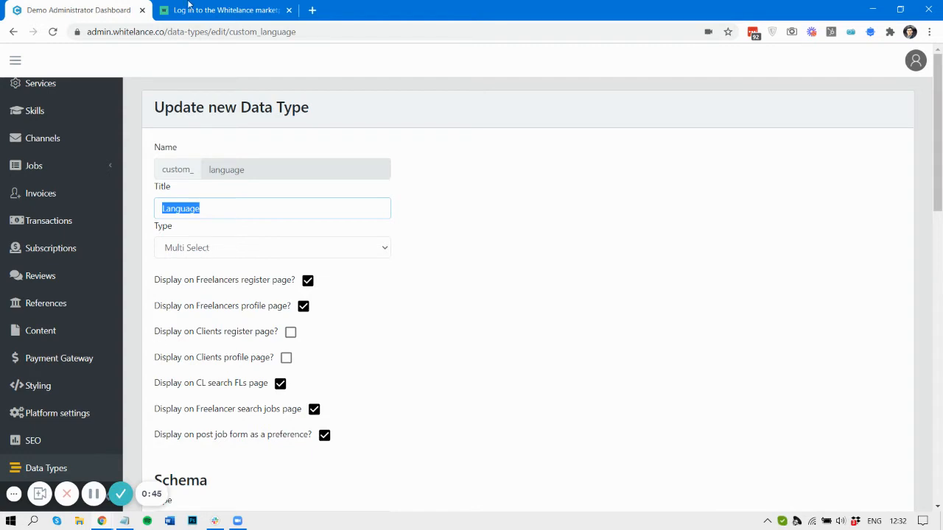
pyautogui.click(227, 9)
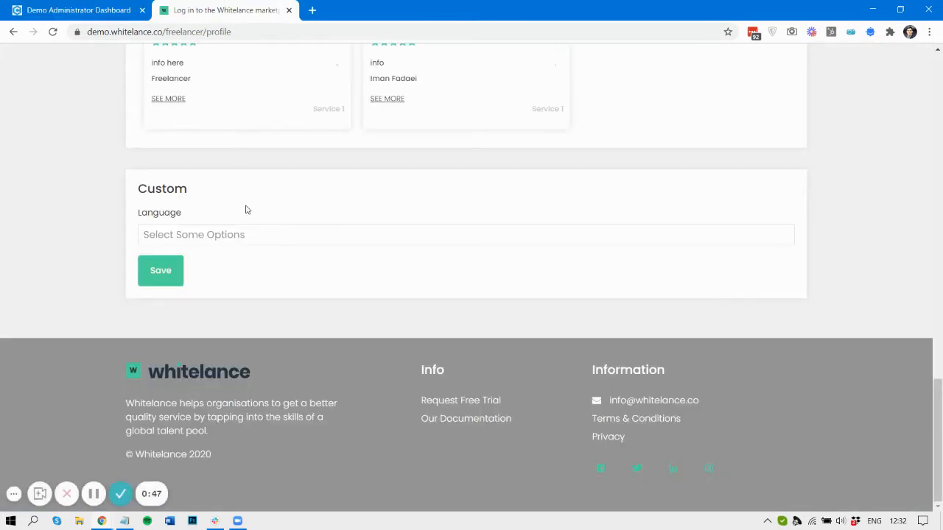
pyautogui.scroll(15, 150, 212)
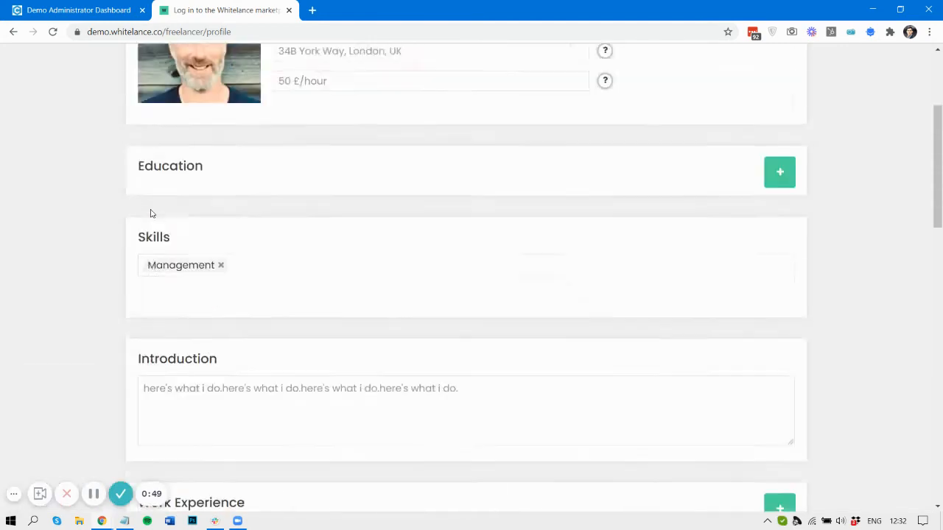
pyautogui.scroll(-9, 150, 212)
pyautogui.scroll(-10, 150, 213)
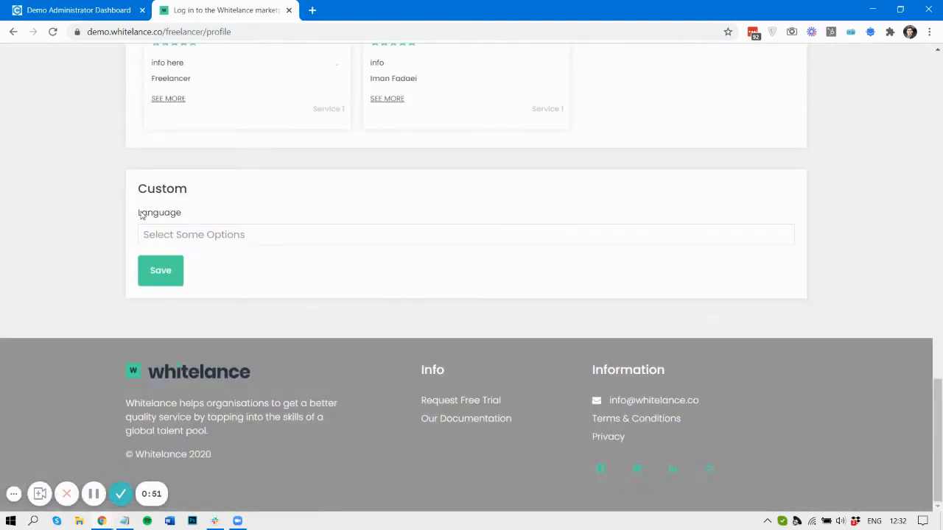
pyautogui.moveTo(139, 214); pyautogui.dragTo(218, 221)
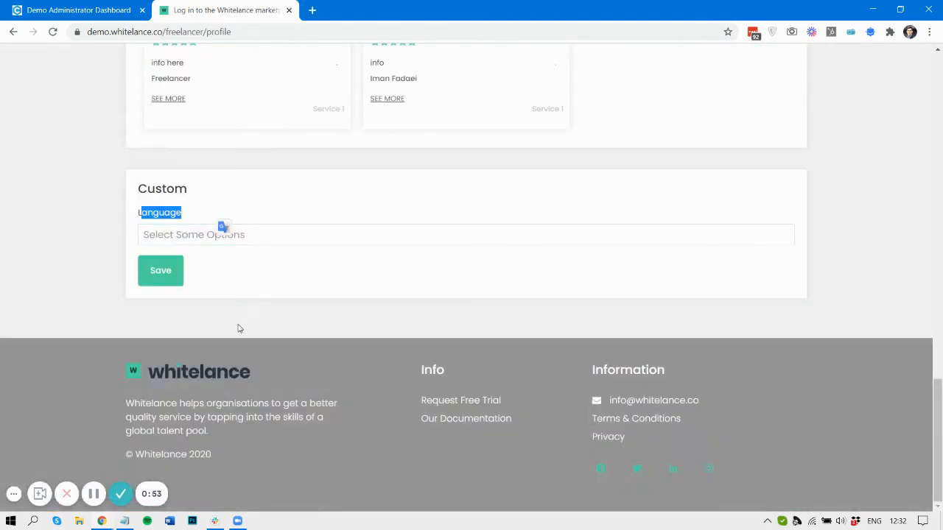
pyautogui.click(233, 325)
pyautogui.moveTo(136, 214); pyautogui.dragTo(200, 219)
pyautogui.click(74, 10)
pyautogui.click(223, 6)
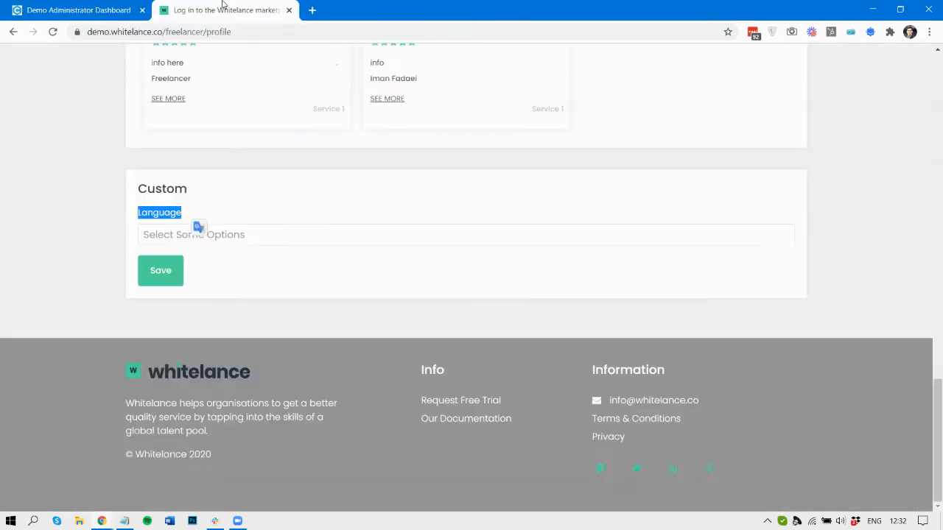
# - Select both English and French in the profile's Language field
pyautogui.click(268, 236)
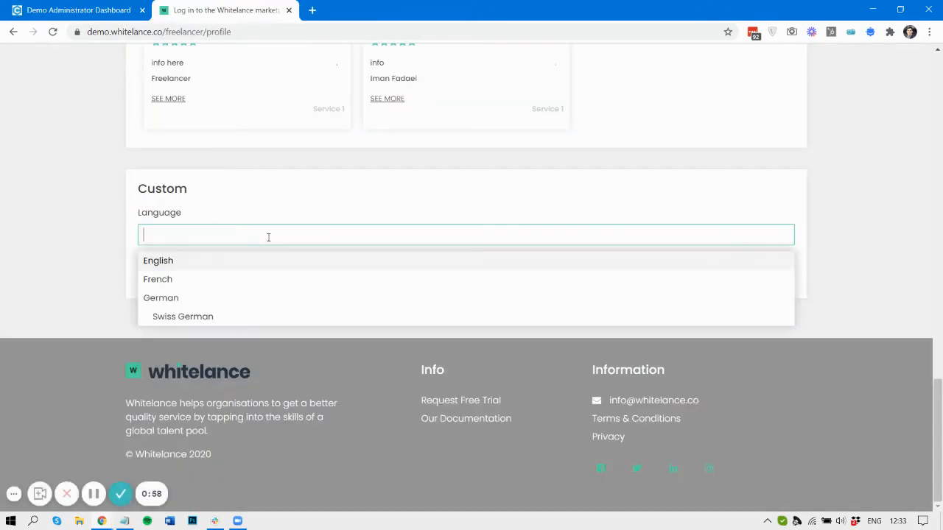
pyautogui.click(179, 263)
pyautogui.click(209, 237)
pyautogui.click(191, 284)
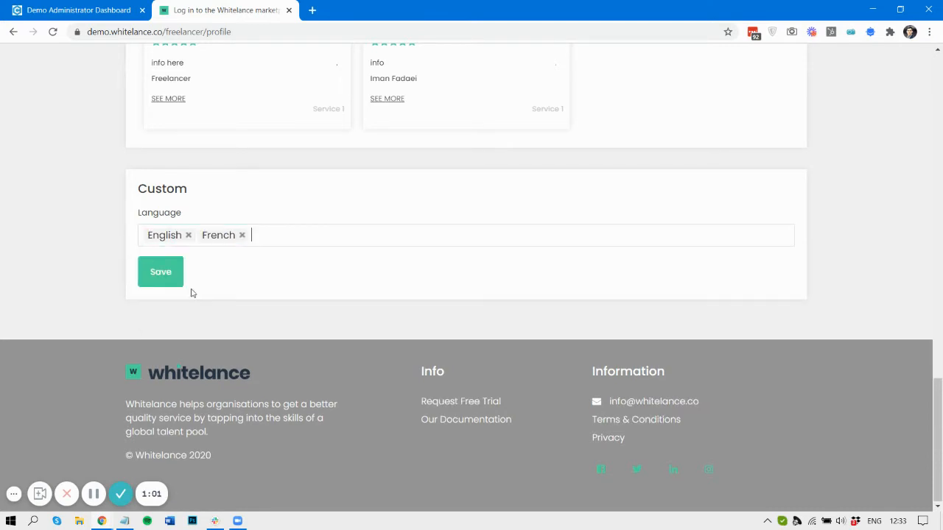
# - Check that the data type's Type dropdown stays Multi Select, then recheck the profile's language options
pyautogui.click(86, 5)
pyautogui.click(221, 248)
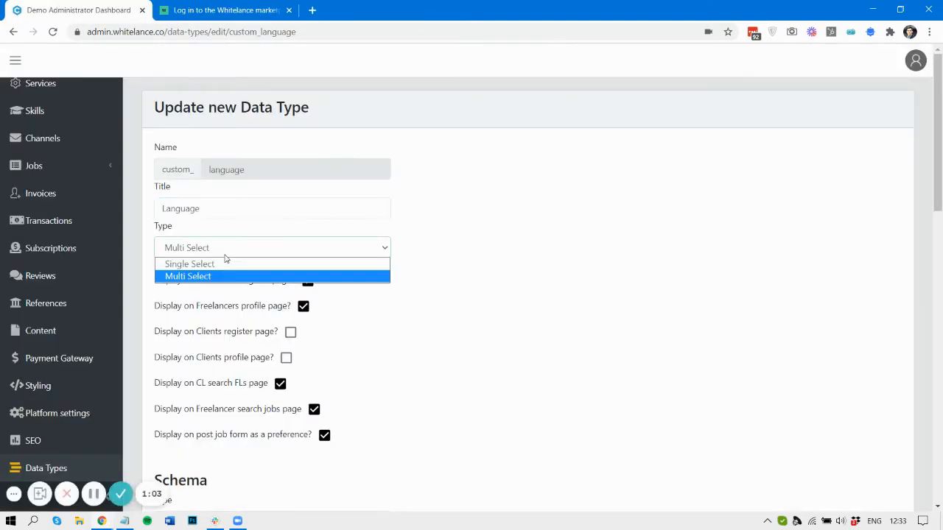
pyautogui.click(193, 7)
pyautogui.click(269, 236)
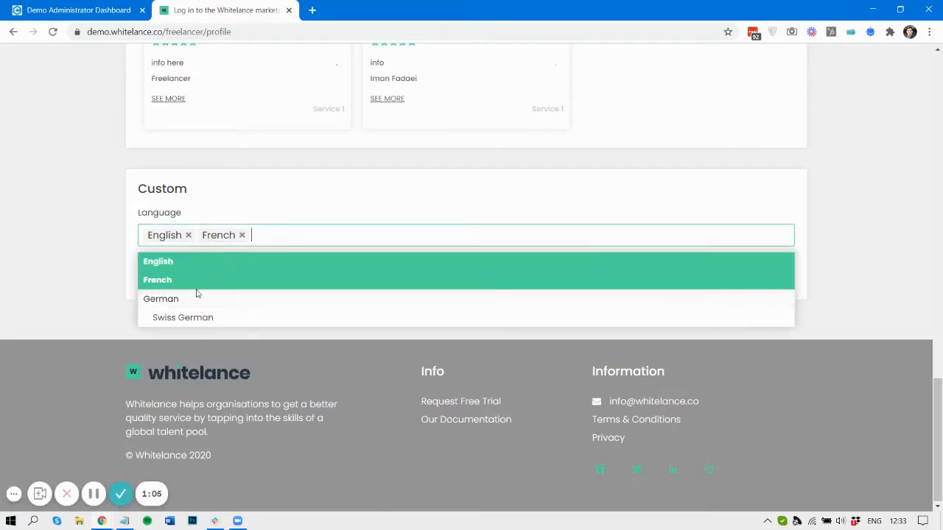
pyautogui.click(96, 204)
pyautogui.click(86, 10)
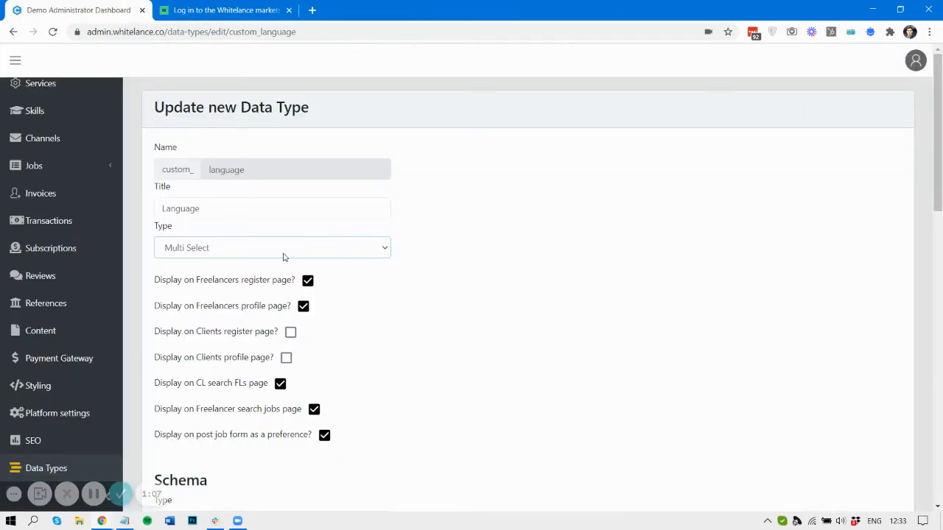
pyautogui.scroll(-3, 389, 283)
# - Review the English entry in the data form against the profile's Language options
pyautogui.scroll(-5, 389, 283)
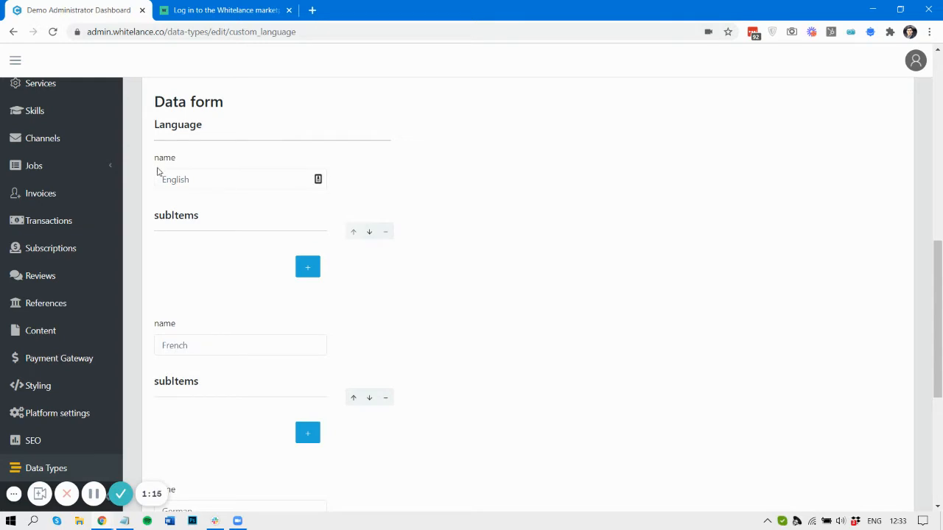
pyautogui.moveTo(154, 163); pyautogui.dragTo(362, 281)
pyautogui.click(214, 185)
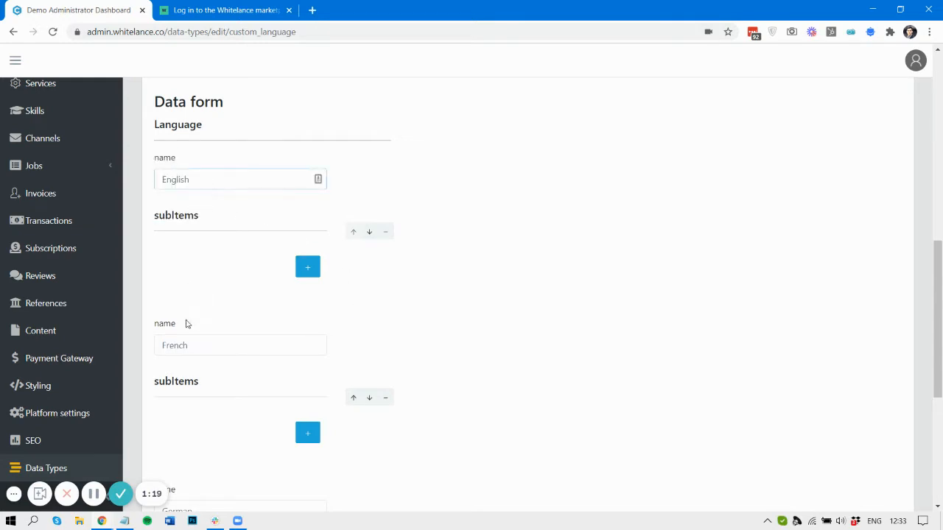
pyautogui.scroll(-1, 187, 325)
pyautogui.scroll(-2, 189, 243)
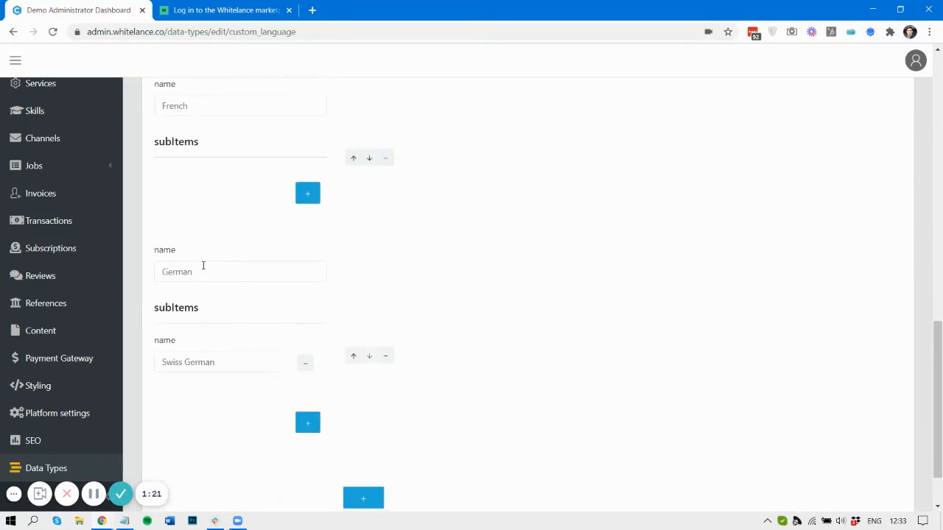
pyautogui.scroll(4, 202, 265)
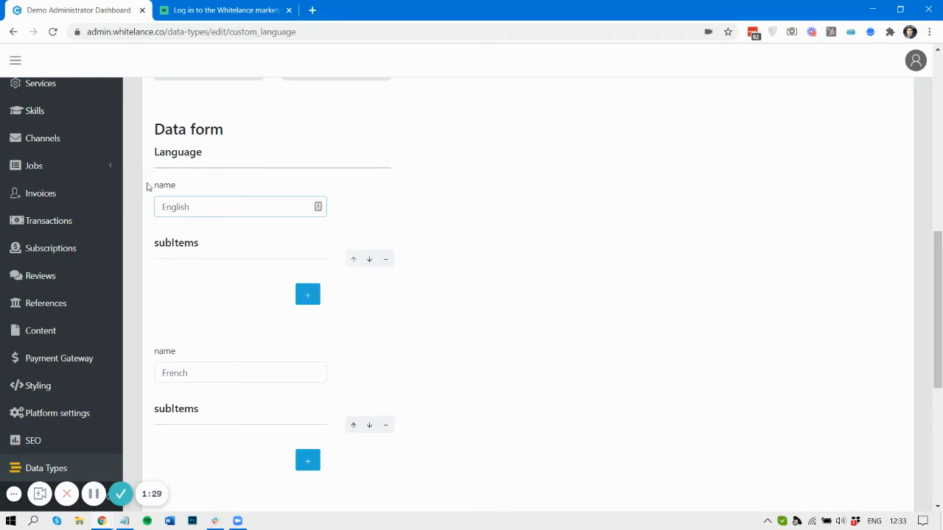
pyautogui.click(184, 8)
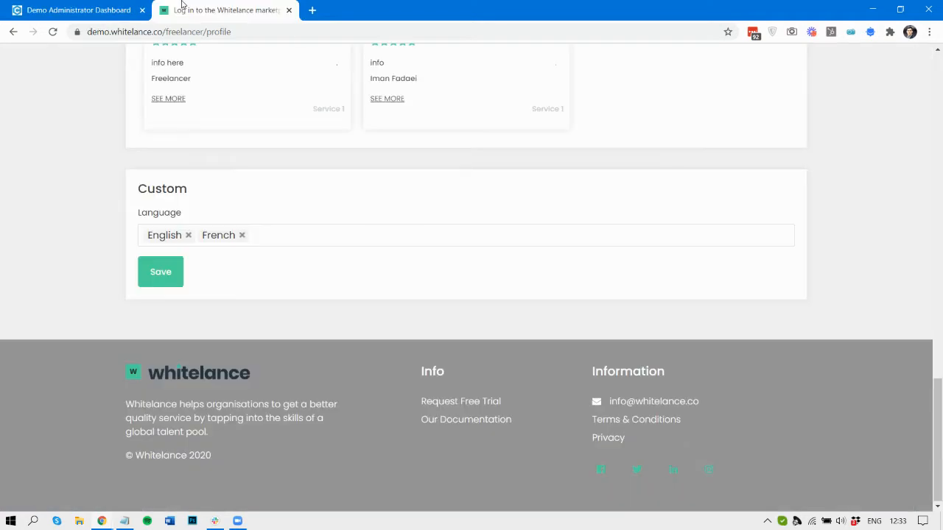
pyautogui.click(255, 237)
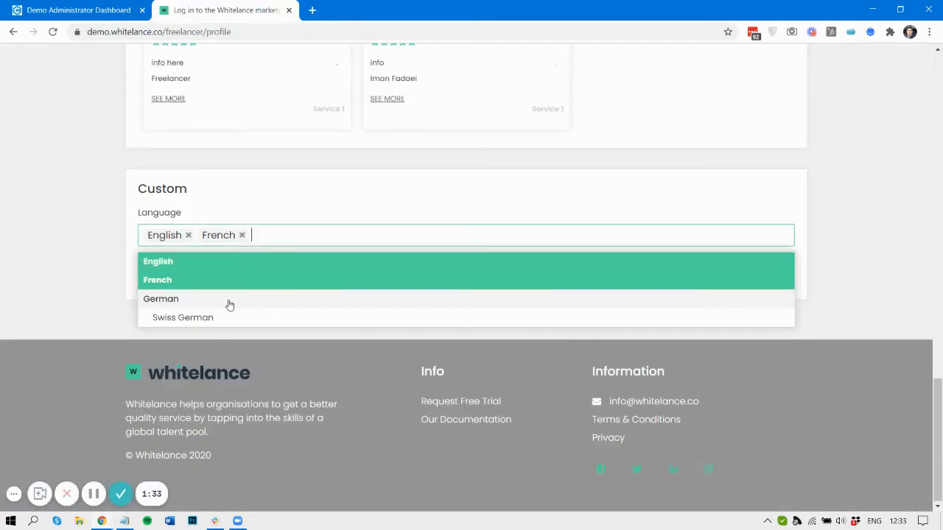
pyautogui.click(79, 6)
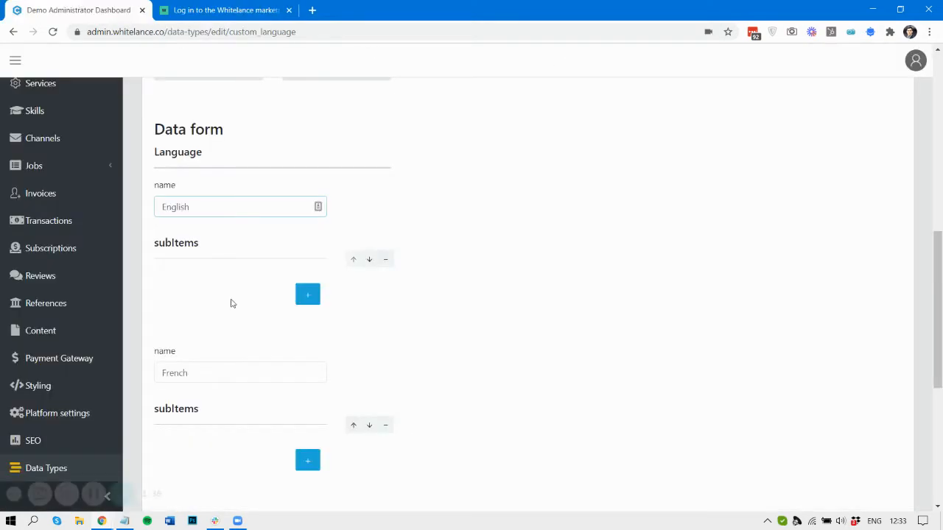
pyautogui.scroll(-5, 231, 303)
pyautogui.scroll(1, 246, 269)
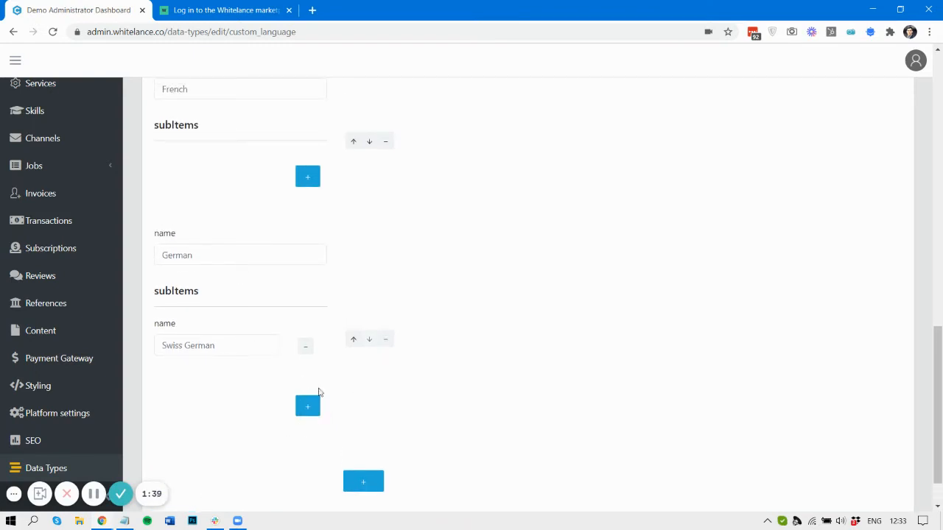
pyautogui.scroll(1, 320, 304)
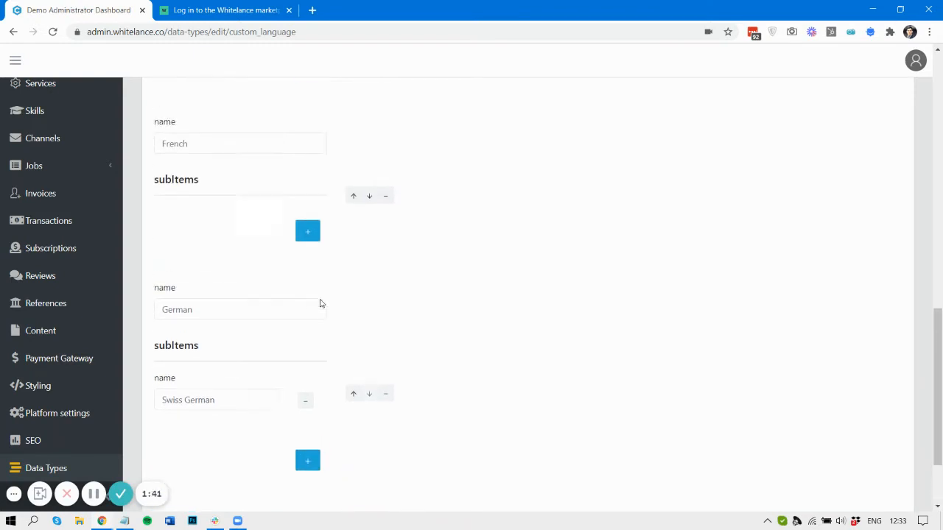
pyautogui.scroll(3, 321, 304)
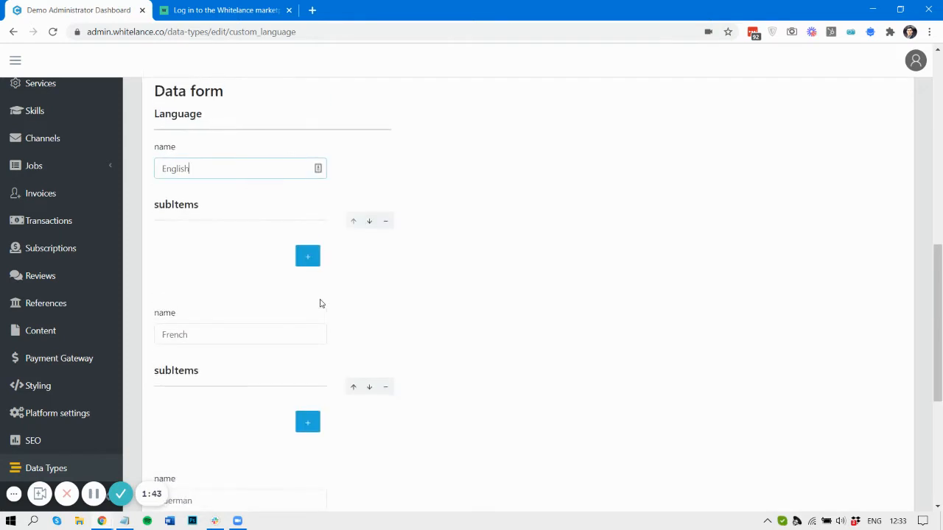
# - Add a sub-item named 'Amenican English' under English and submit the data type
pyautogui.click(308, 257)
pyautogui.click(226, 261)
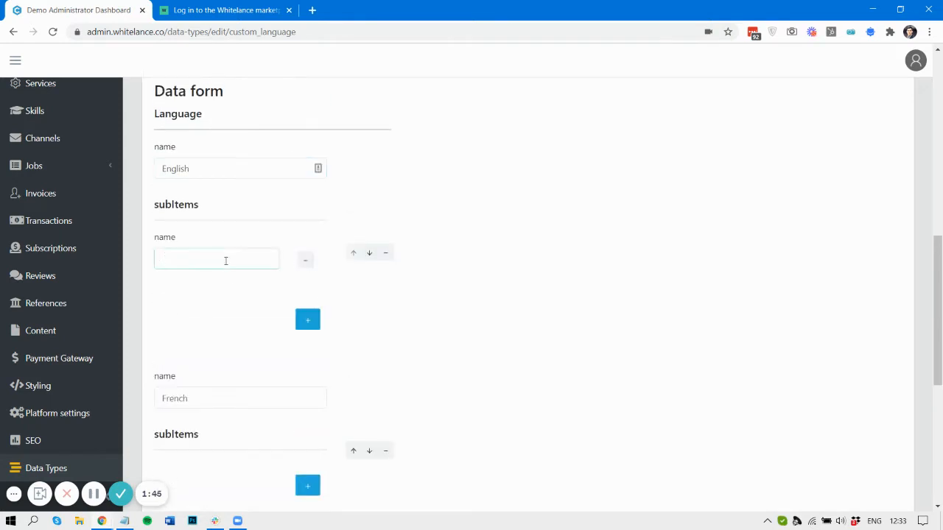
pyautogui.write('Amenican En')
pyautogui.write('glish')
pyautogui.scroll(-5, 400, 290)
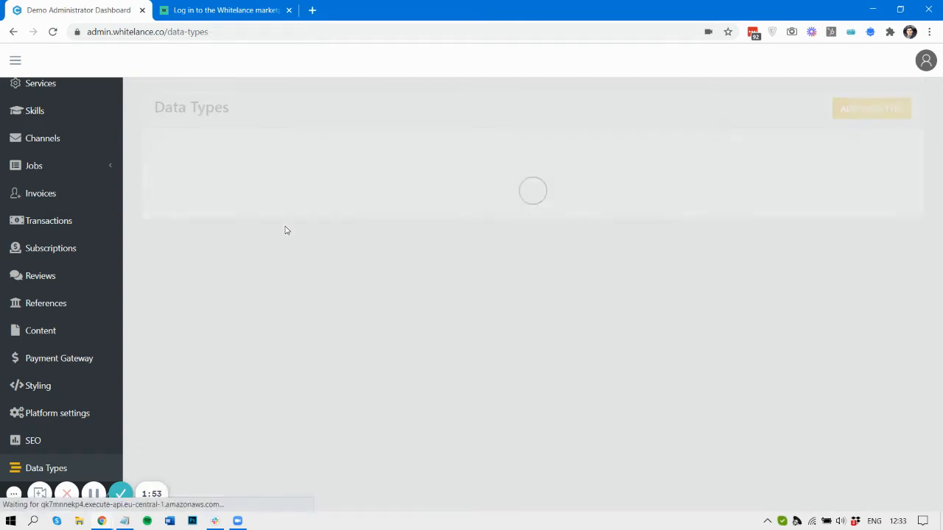
pyautogui.click(211, 6)
# - Reload the freelancer profile and confirm its Language options now show American English under English
pyautogui.press('F5')
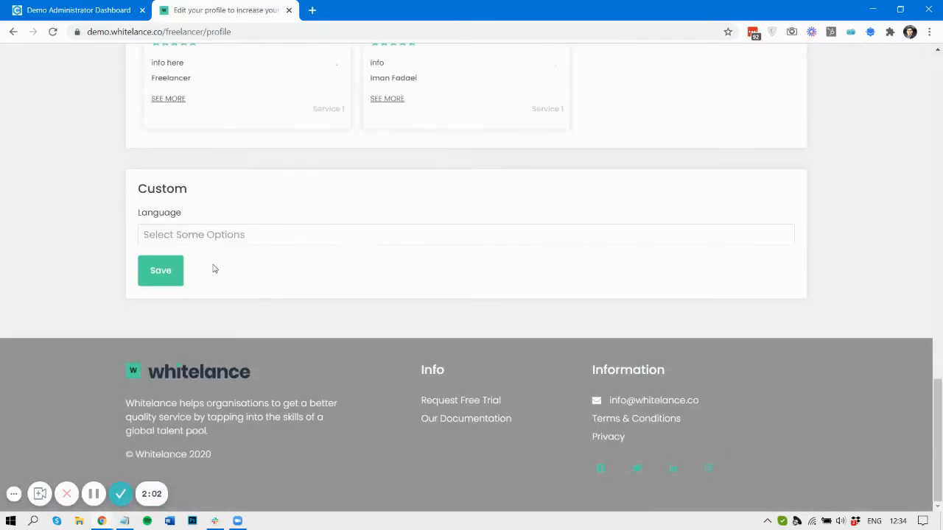
pyautogui.click(199, 231)
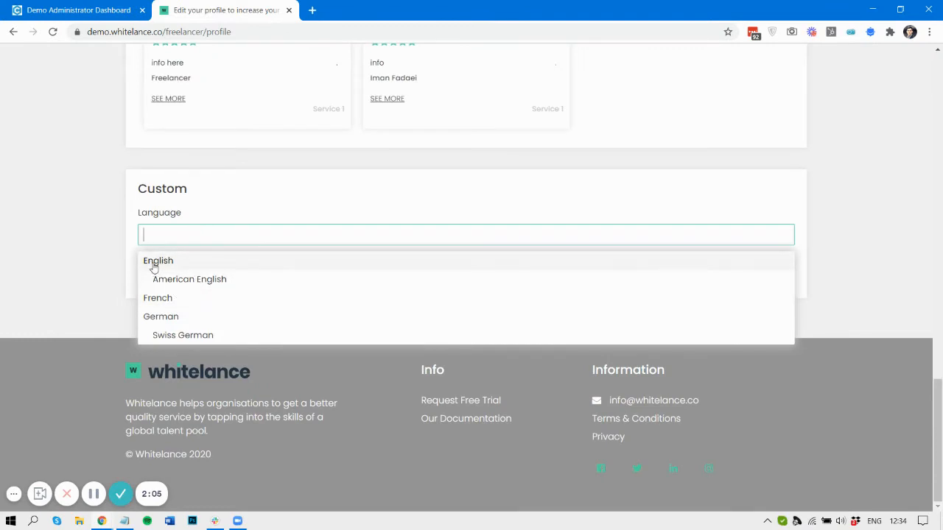
pyautogui.click(93, 9)
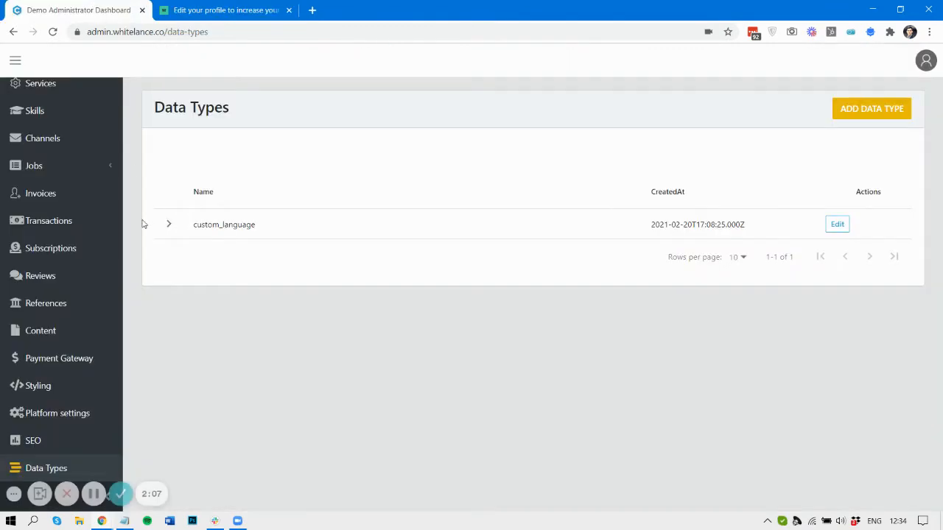
# - Compare the custom_language settings with the profile's Custom Language field
pyautogui.click(844, 232)
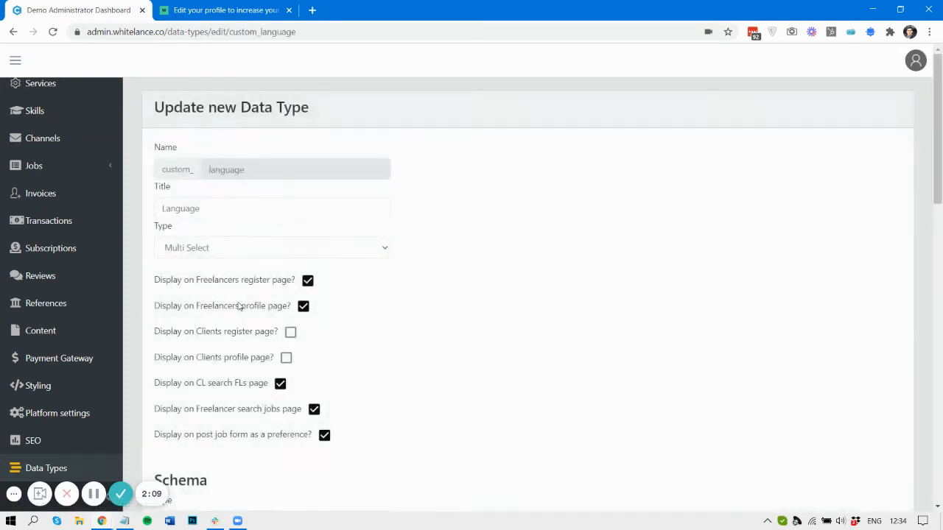
pyautogui.scroll(-3, 239, 306)
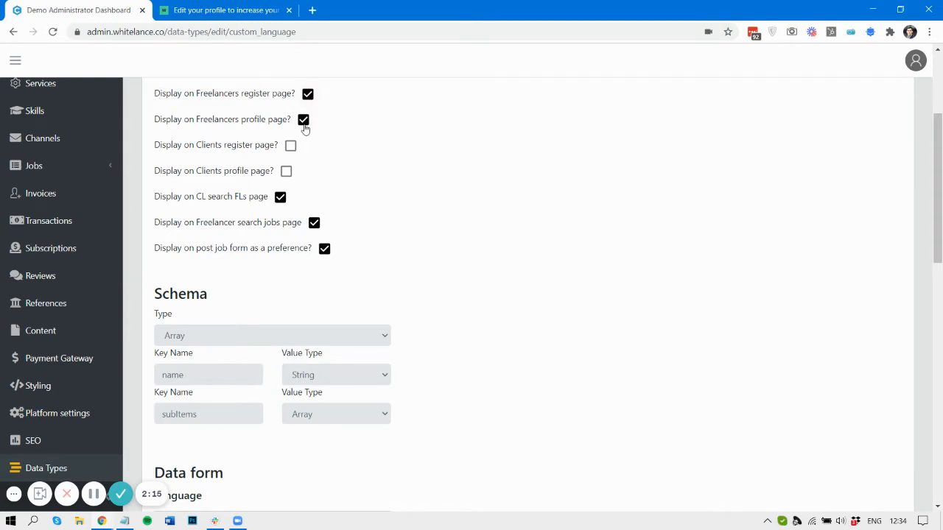
pyautogui.click(221, 9)
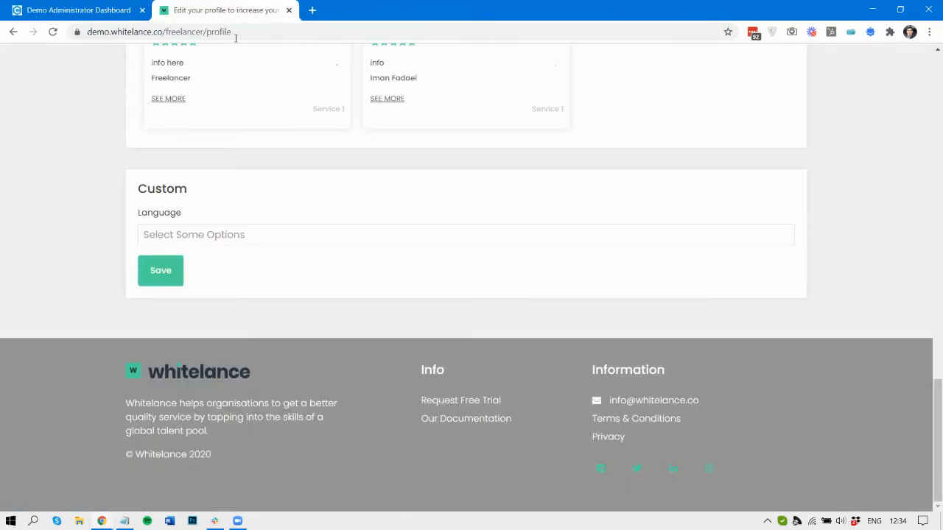
pyautogui.click(209, 236)
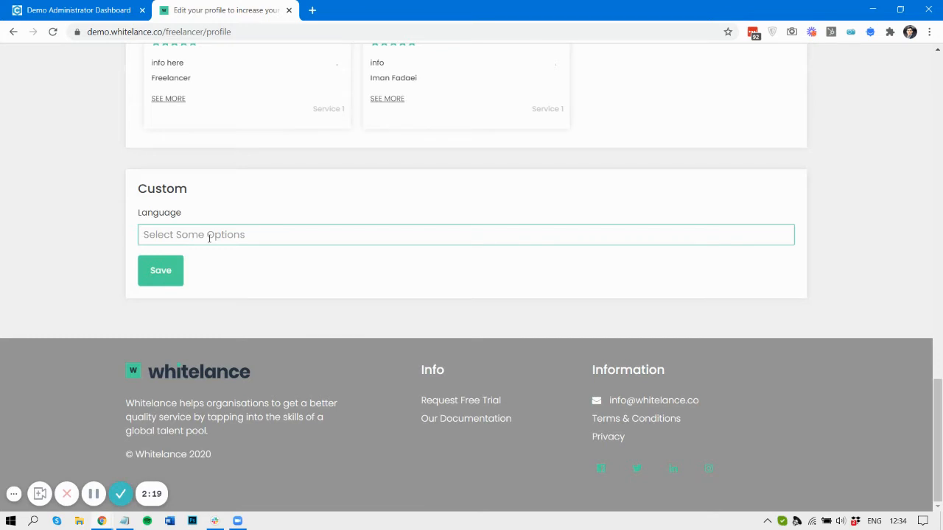
pyautogui.click(96, 6)
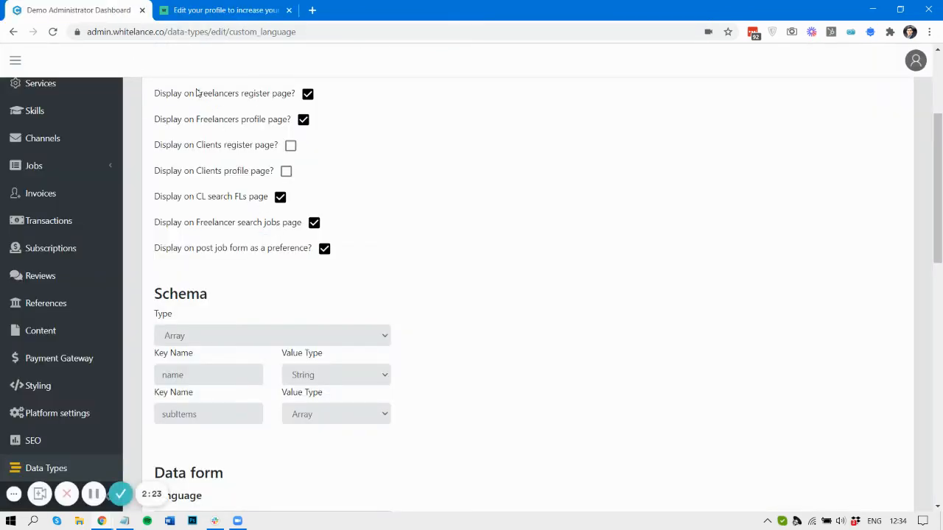
pyautogui.click(233, 3)
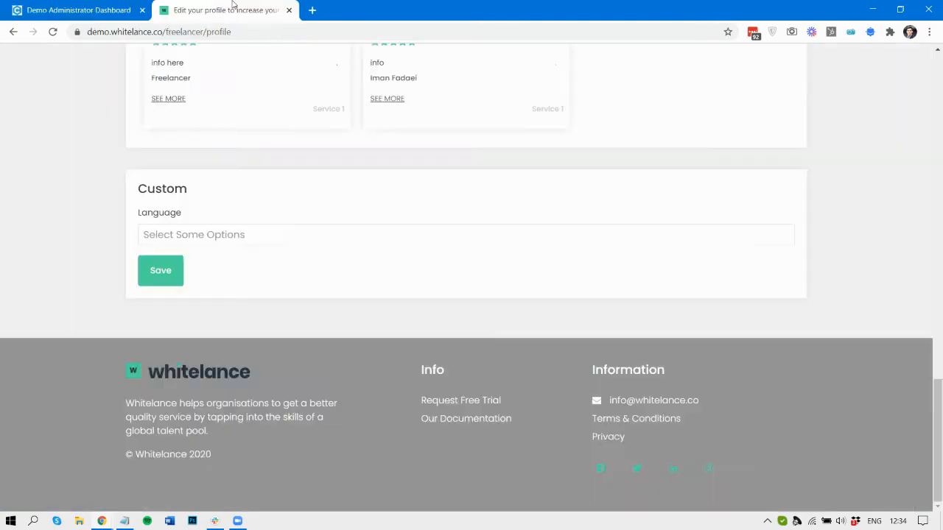
pyautogui.scroll(10, 705, 177)
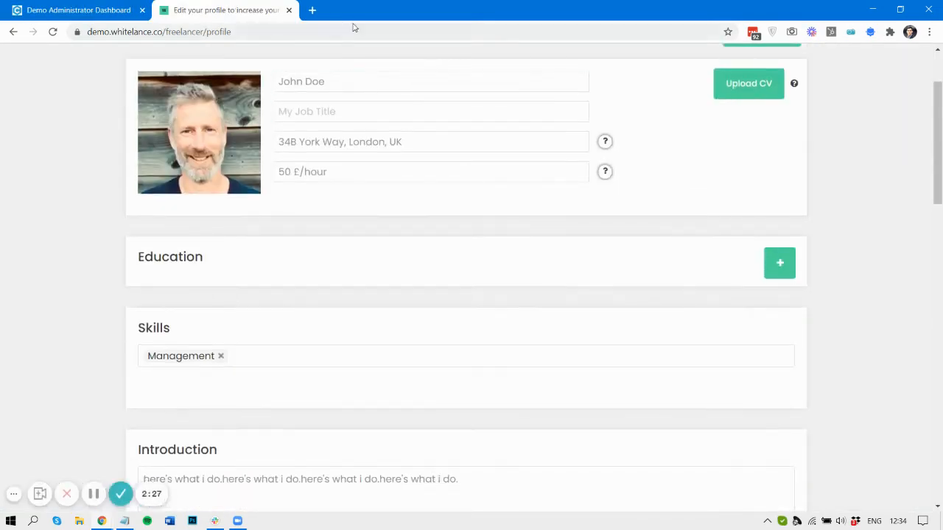
pyautogui.click(312, 9)
# - Load demo.whitelance.co/register and confirm the form includes a Language field
pyautogui.write('demo.whitelance.co.')
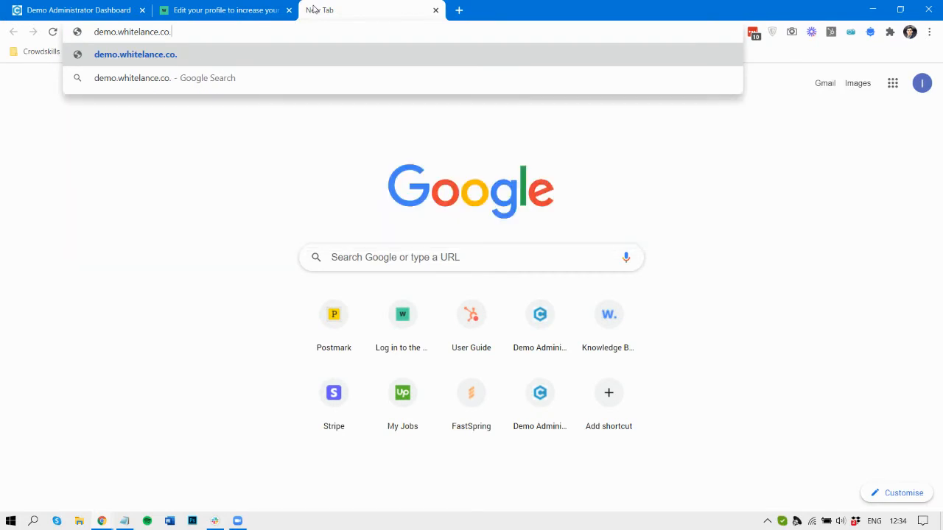
pyautogui.press('BackSpace')
pyautogui.write('/re')
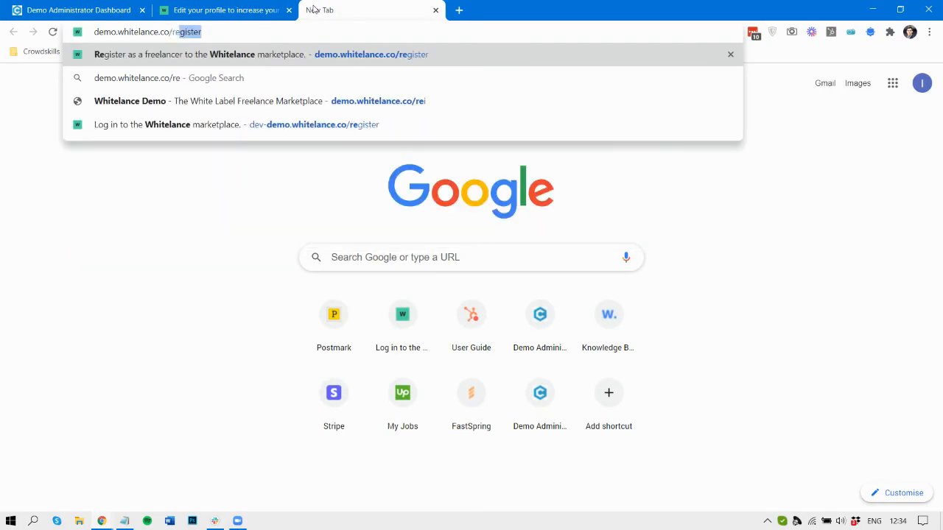
pyautogui.press('Return')
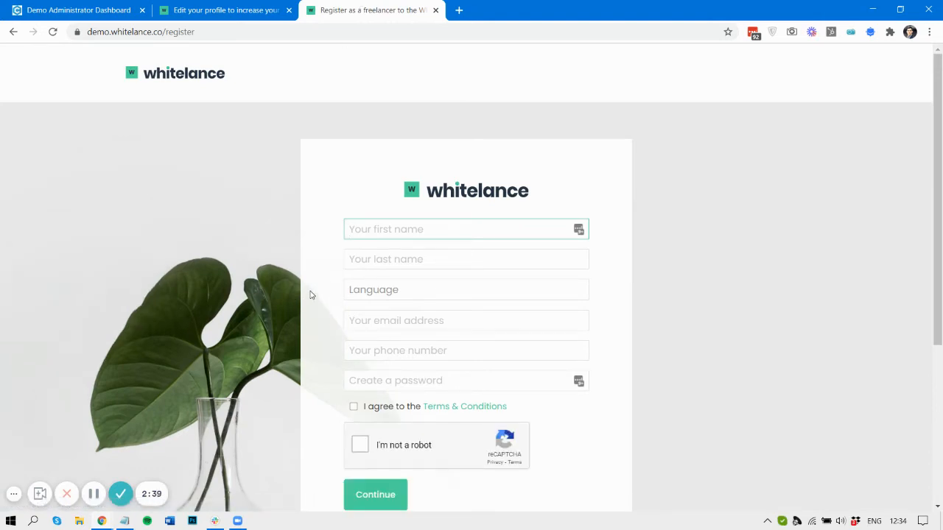
pyautogui.click(356, 294)
pyautogui.click(336, 295)
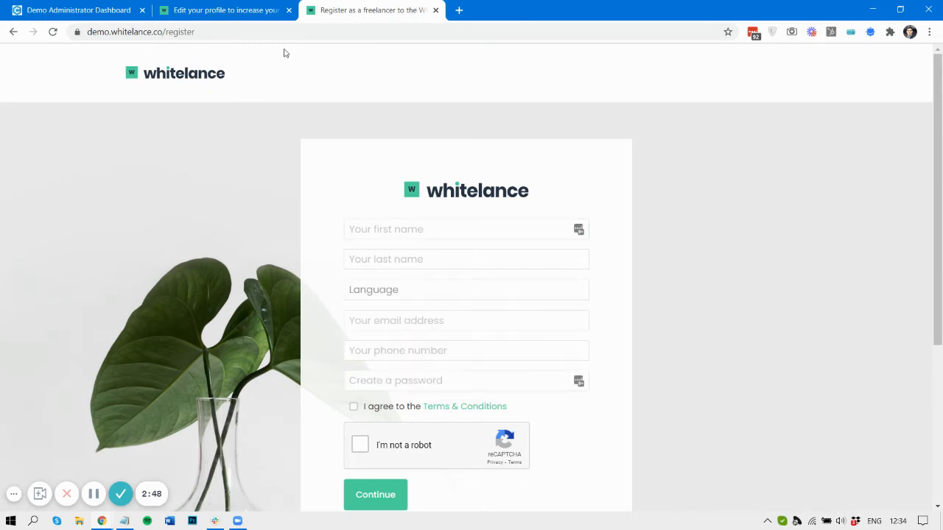
pyautogui.click(262, 6)
pyautogui.click(66, 6)
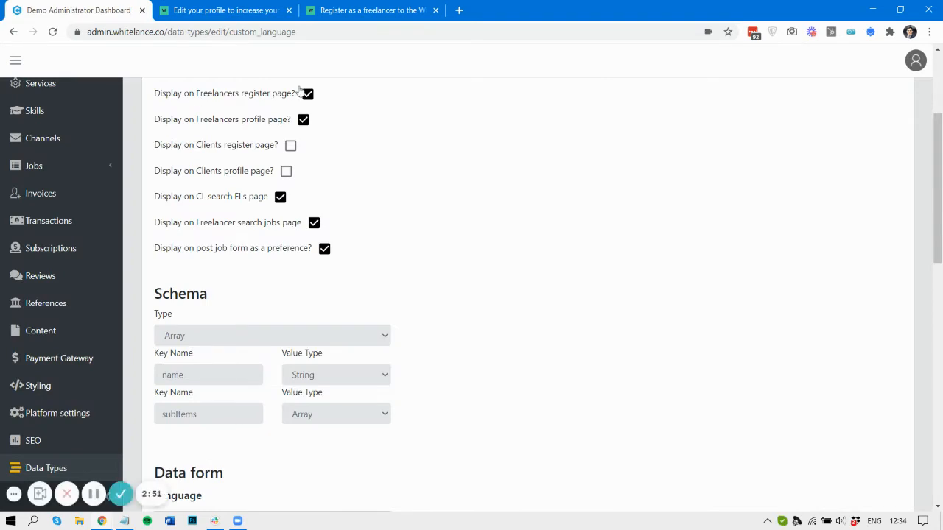
# - Turn off 'Display on Freelancers register page?' and submit the data type
pyautogui.click(307, 94)
pyautogui.scroll(-15, 248, 258)
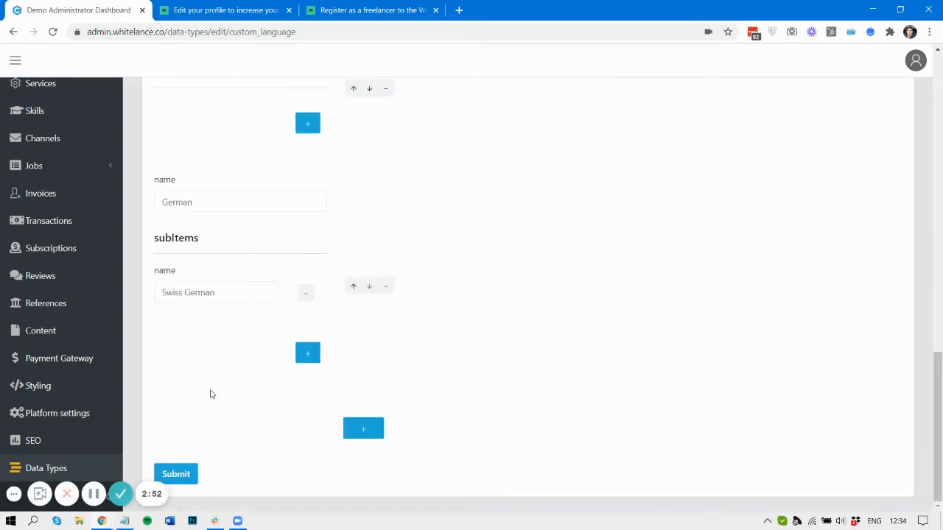
pyautogui.click(182, 480)
# - Reload the registration page until the Language field no longer appears
pyautogui.click(385, 8)
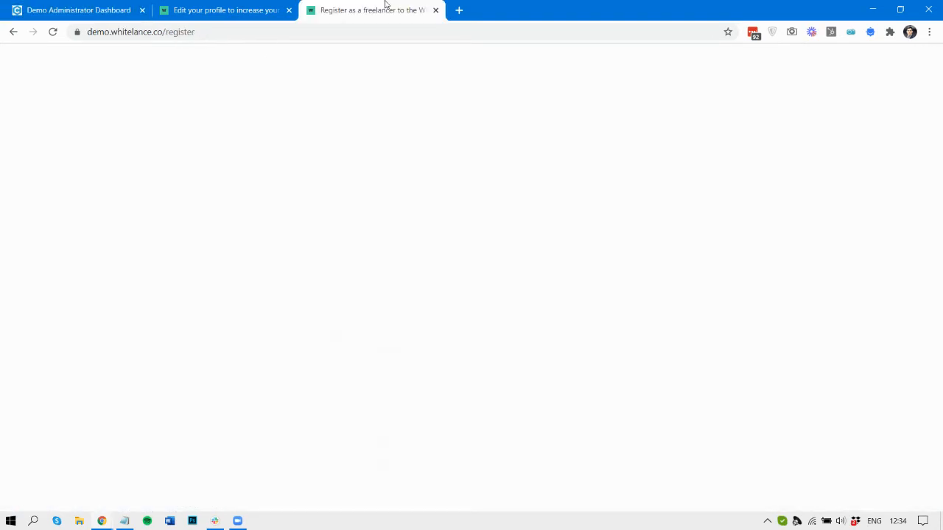
pyautogui.click(52, 31)
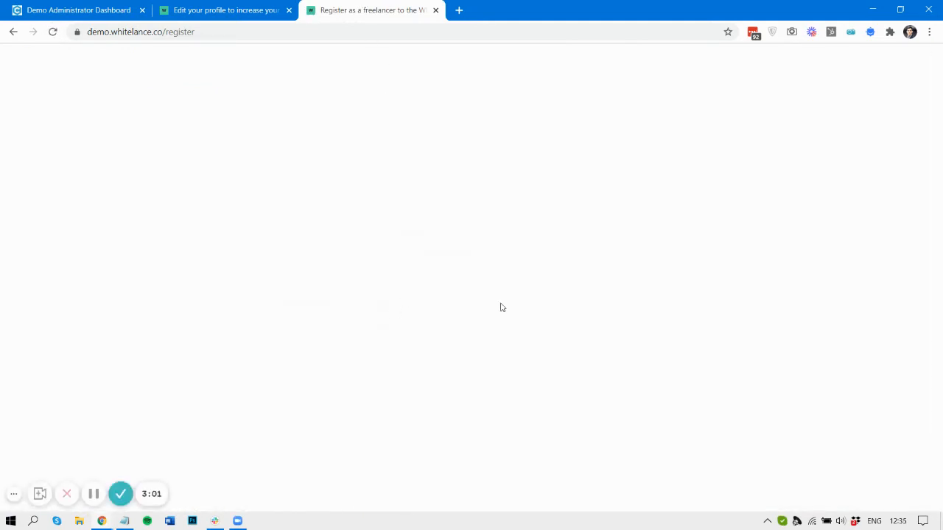
pyautogui.click(52, 33)
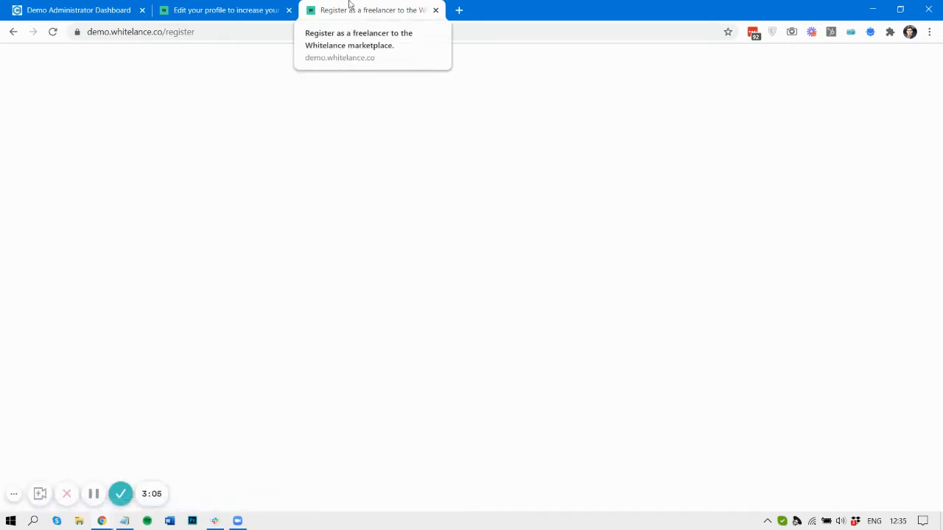
pyautogui.click(52, 32)
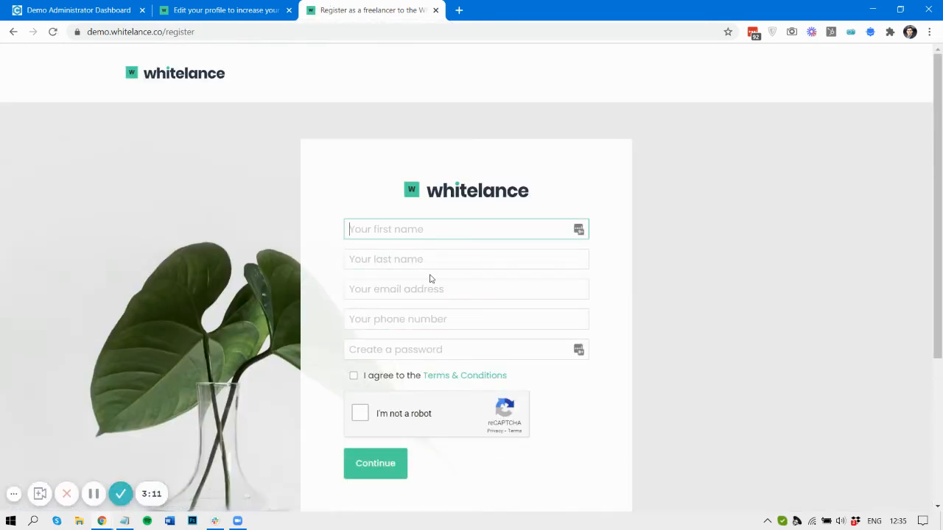
pyautogui.click(233, 9)
pyautogui.click(35, 9)
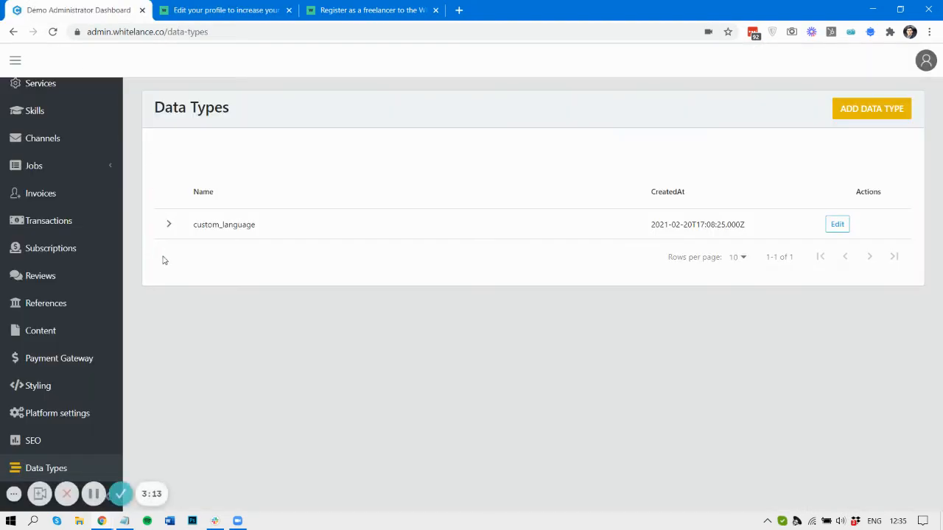
# - Check that the profile's Language dropdown lists English, American English, French, German and Swiss German
pyautogui.click(837, 222)
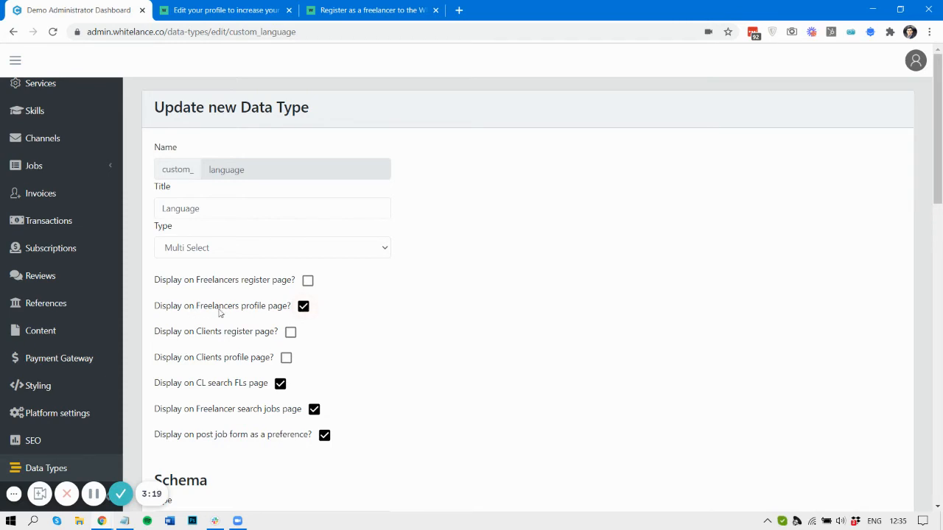
pyautogui.click(227, 9)
pyautogui.scroll(-9, 263, 185)
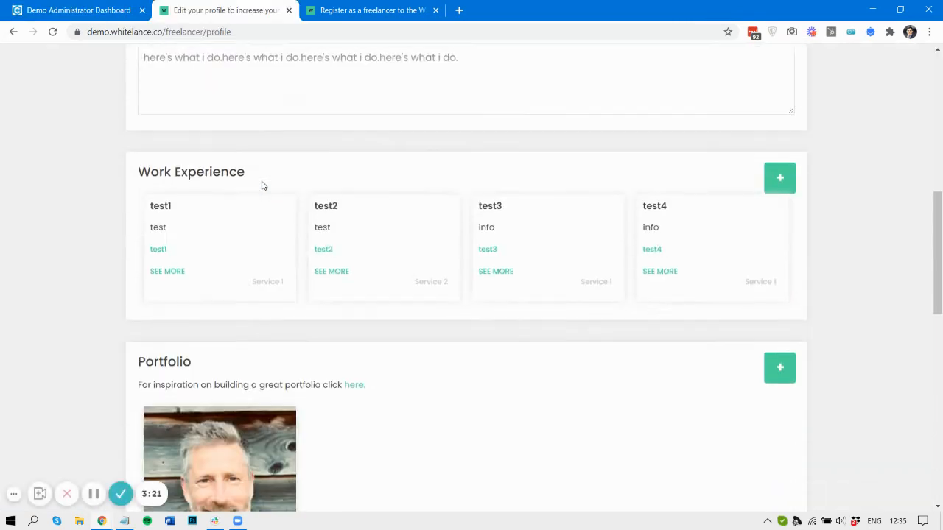
pyautogui.scroll(-7, 237, 356)
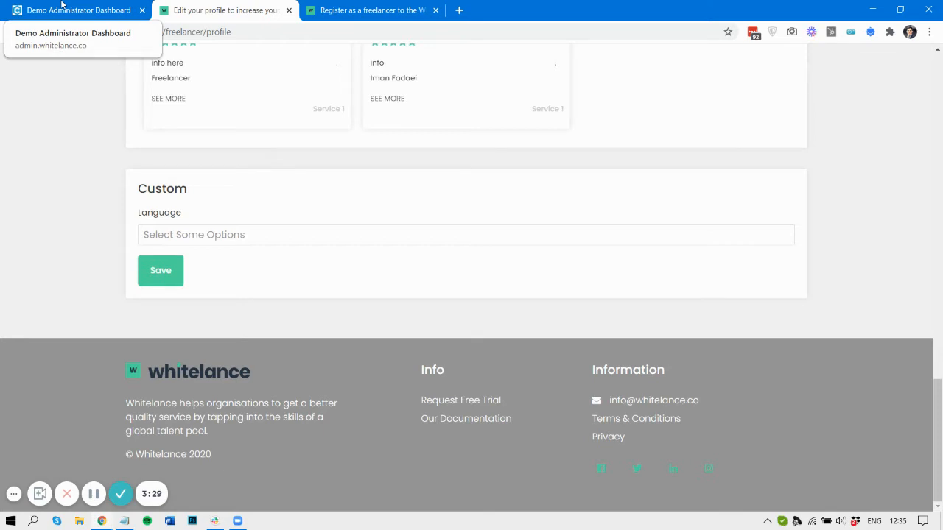
pyautogui.click(144, 234)
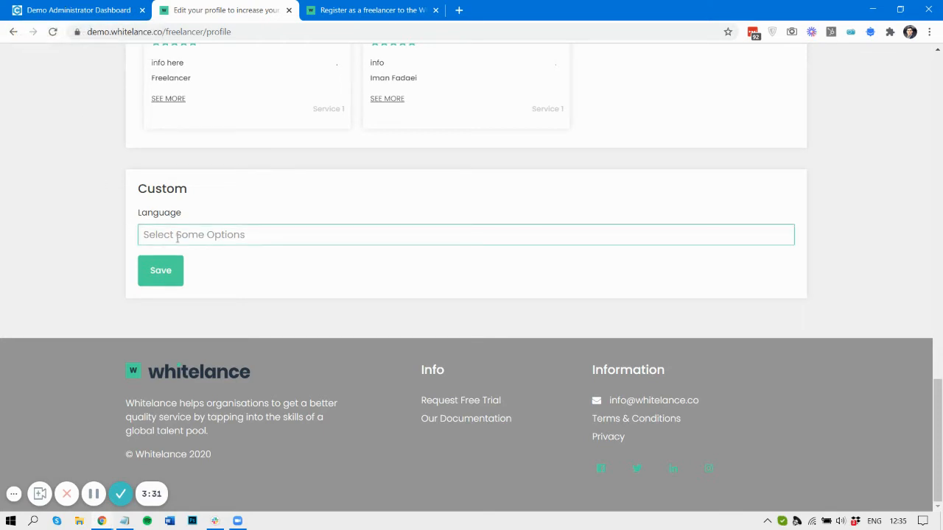
pyautogui.click(96, 5)
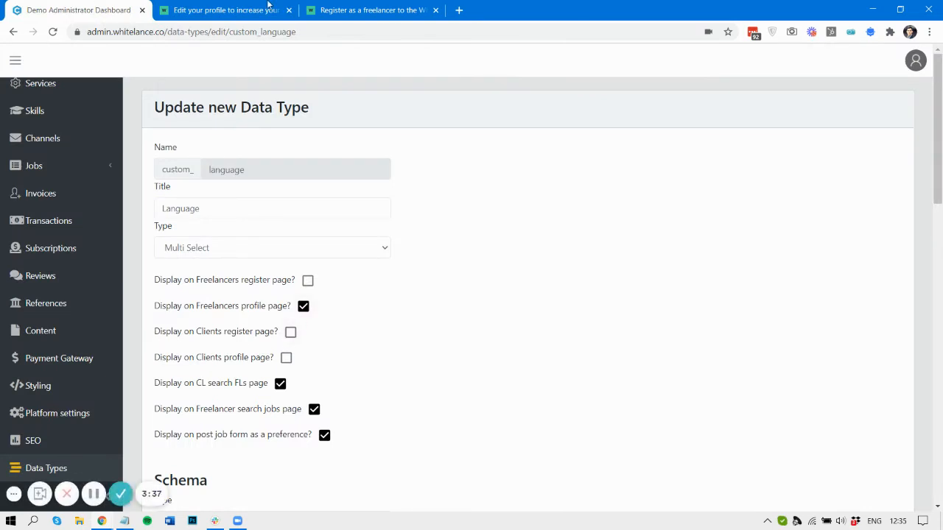
# - Change the registration address to the customer-register page and reload it
pyautogui.click(328, 10)
pyautogui.moveTo(163, 31); pyautogui.dragTo(464, 48)
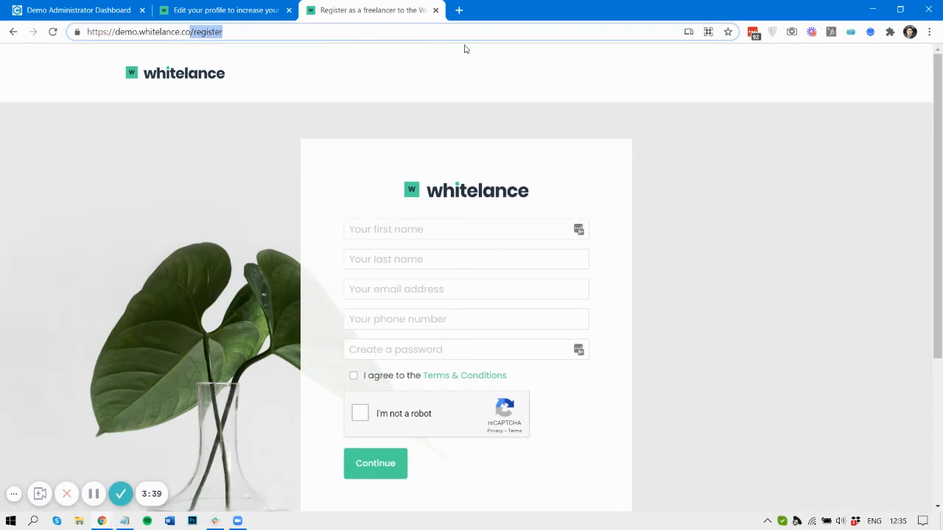
pyautogui.write('/cust')
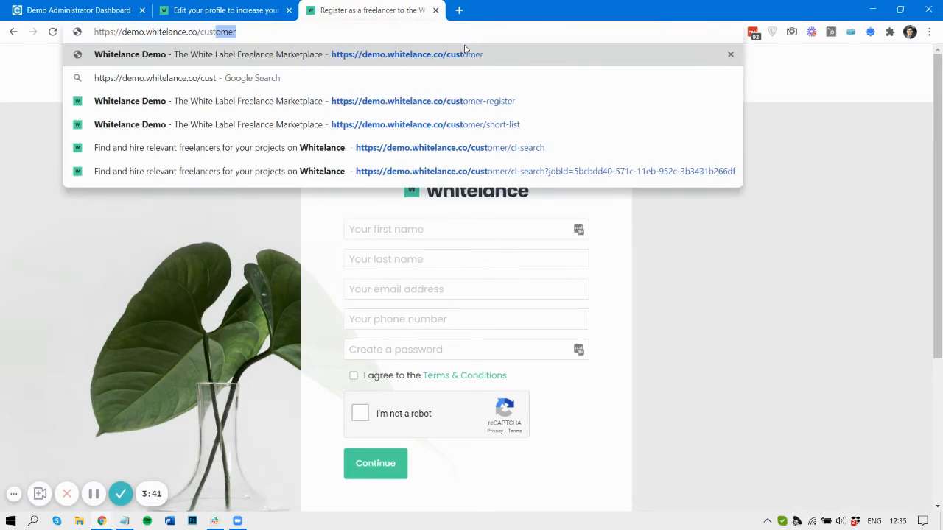
pyautogui.press('Down')
pyautogui.press('Down')
pyautogui.press('Return')
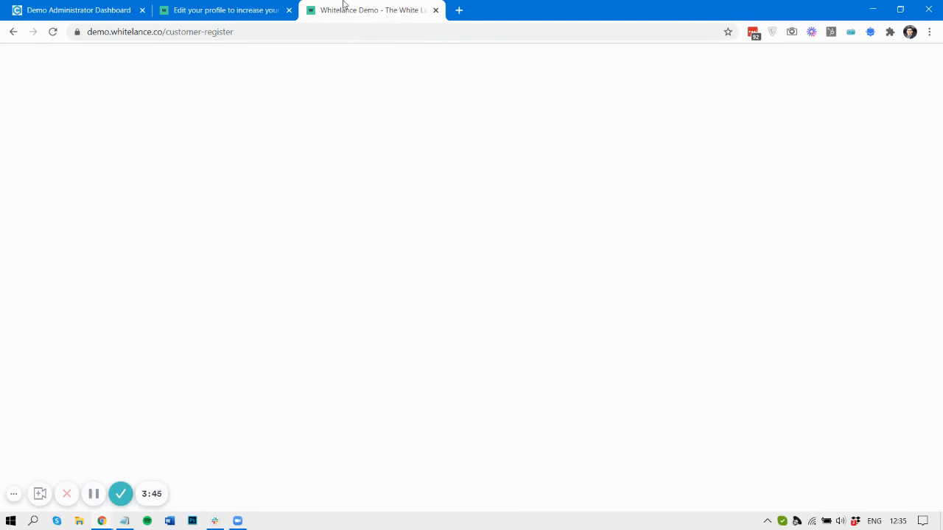
pyautogui.click(327, 27)
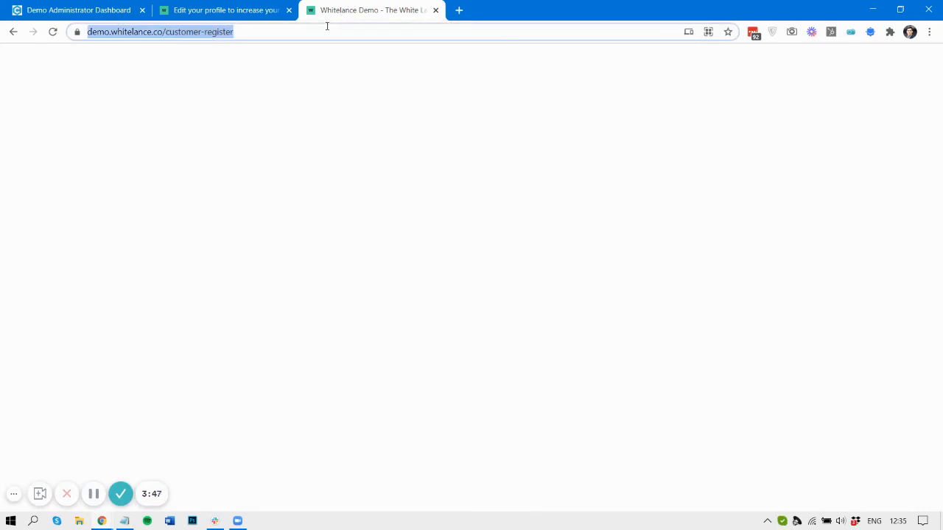
pyautogui.press('Return')
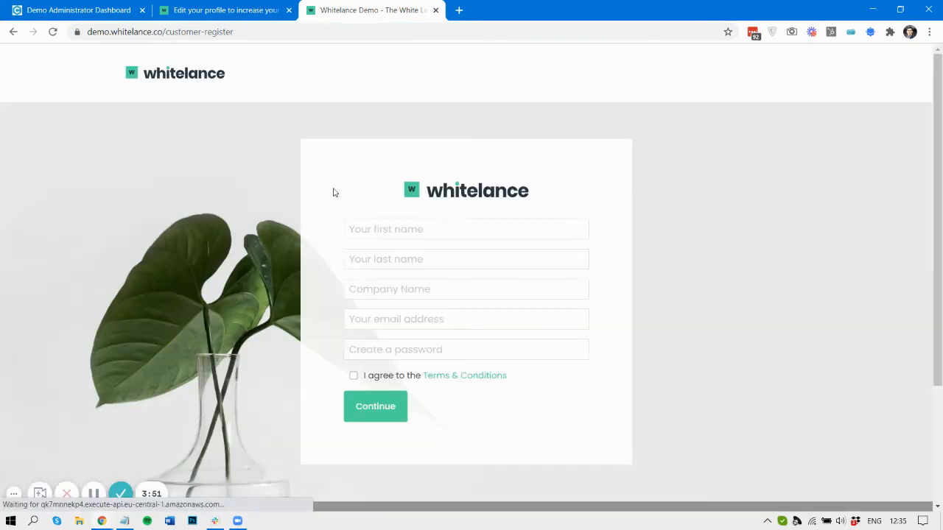
# - Compare the data type settings with the client registration page, then show the open window previews
pyautogui.click(50, 8)
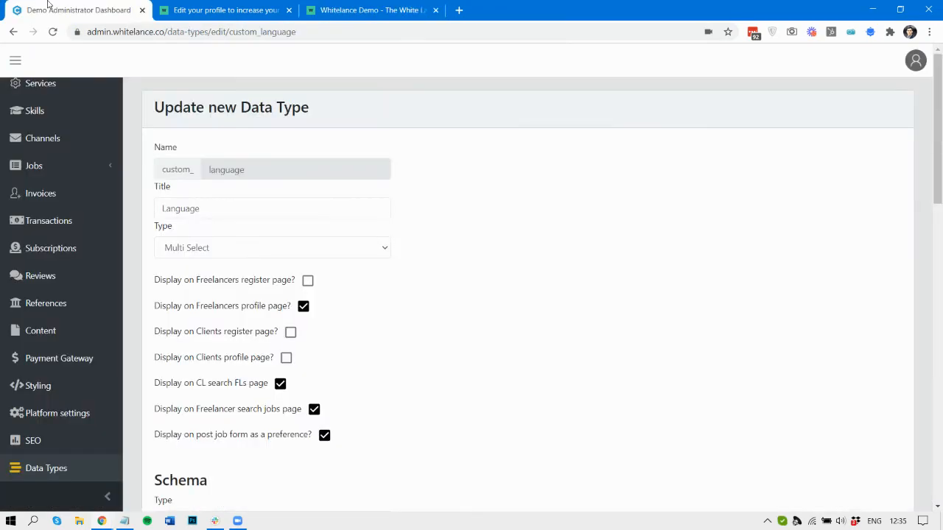
pyautogui.click(371, 9)
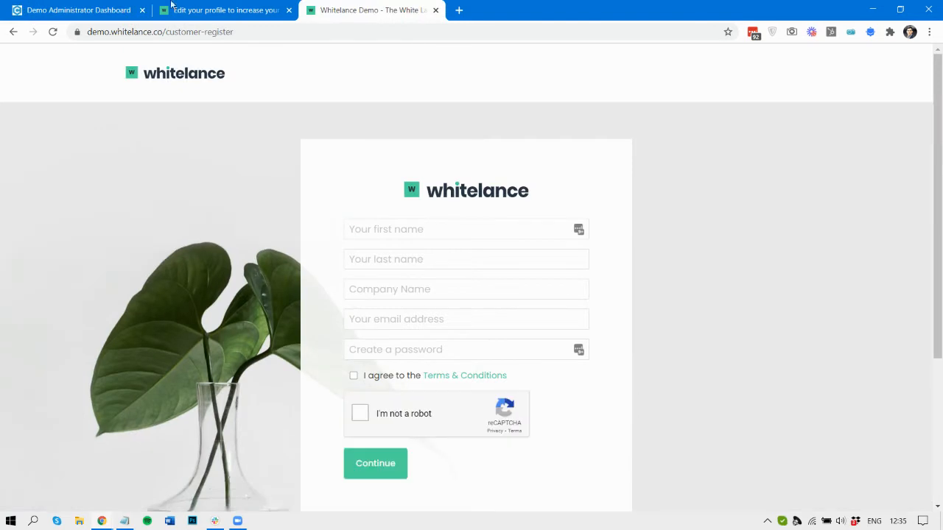
pyautogui.click(83, 10)
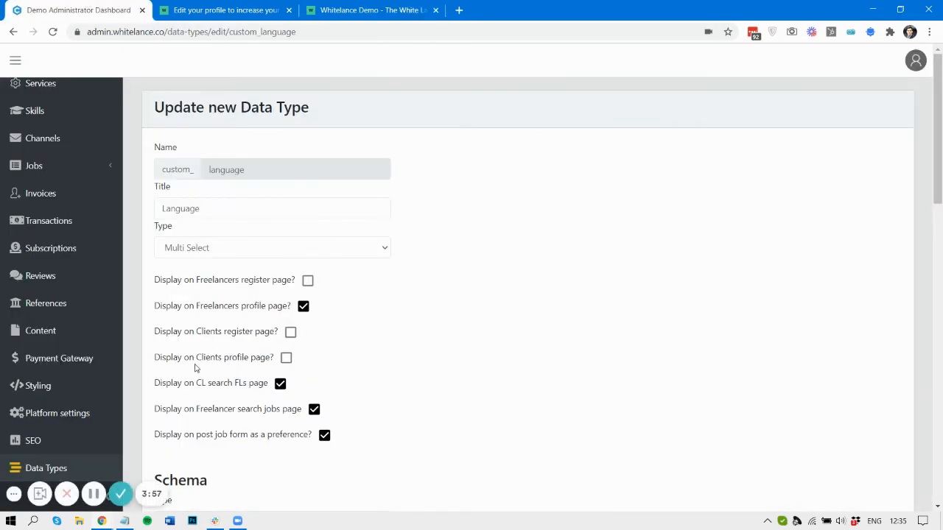
pyautogui.click(362, 9)
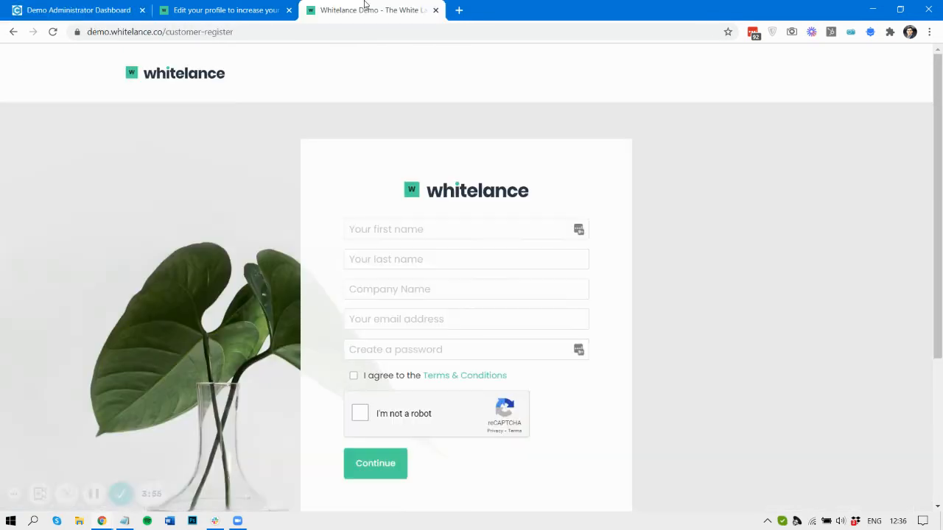
pyautogui.click(103, 522)
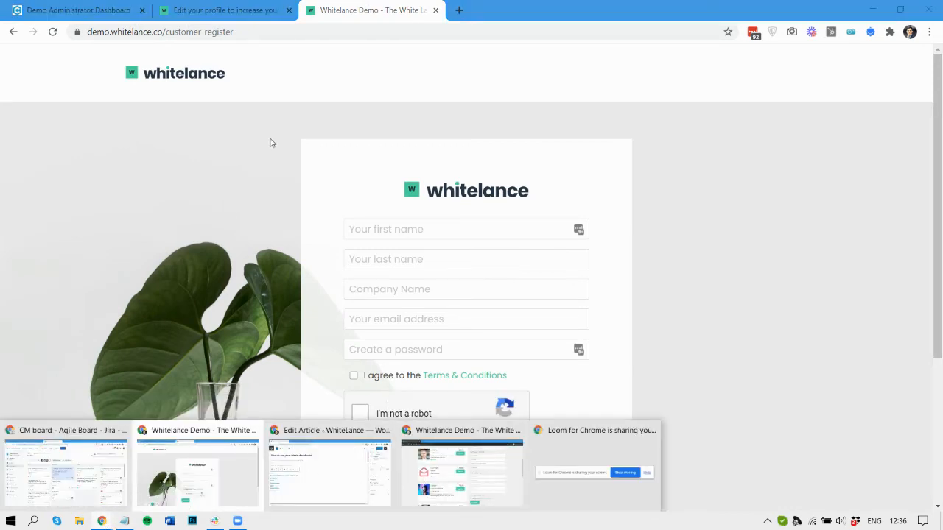
# - Load the marketplace login page in the private window
pyautogui.click(472, 490)
pyautogui.scroll(5, 282, 76)
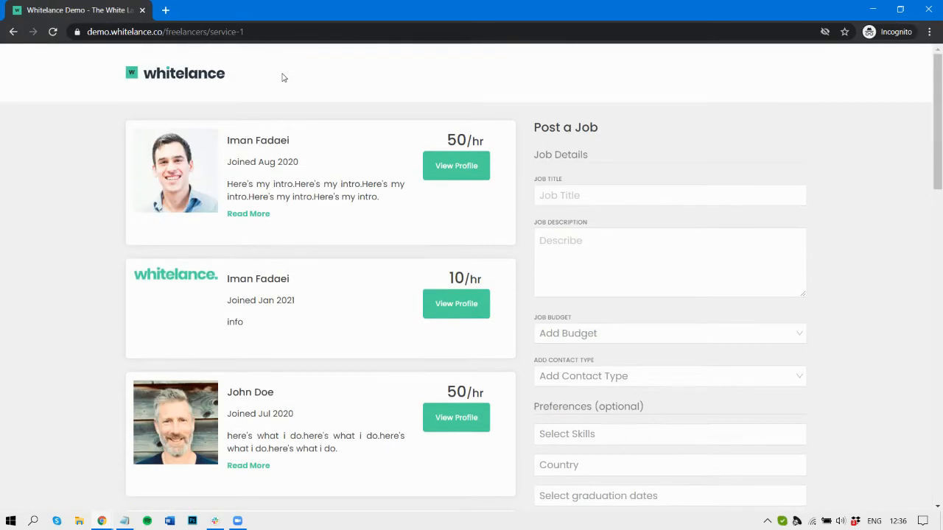
pyautogui.moveTo(168, 34); pyautogui.dragTo(608, 26)
pyautogui.write('lo')
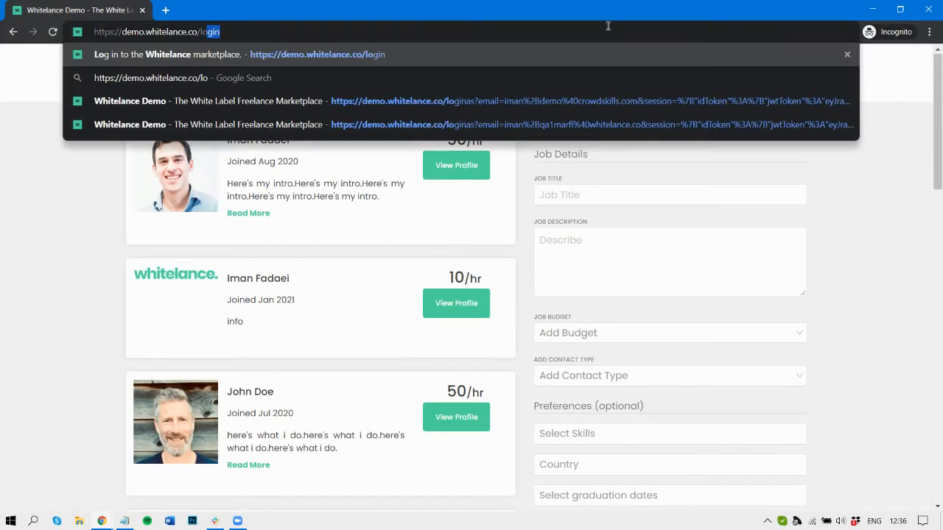
pyautogui.press('Return')
# - Copy the demo client's saved password from the password manager
pyautogui.hotkey('alt', 'Tab')
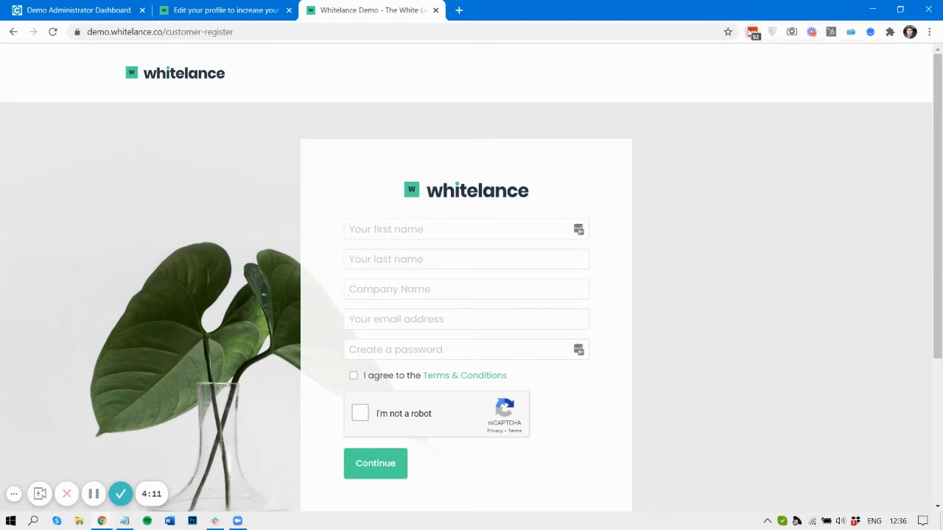
pyautogui.click(752, 32)
pyautogui.write('democl')
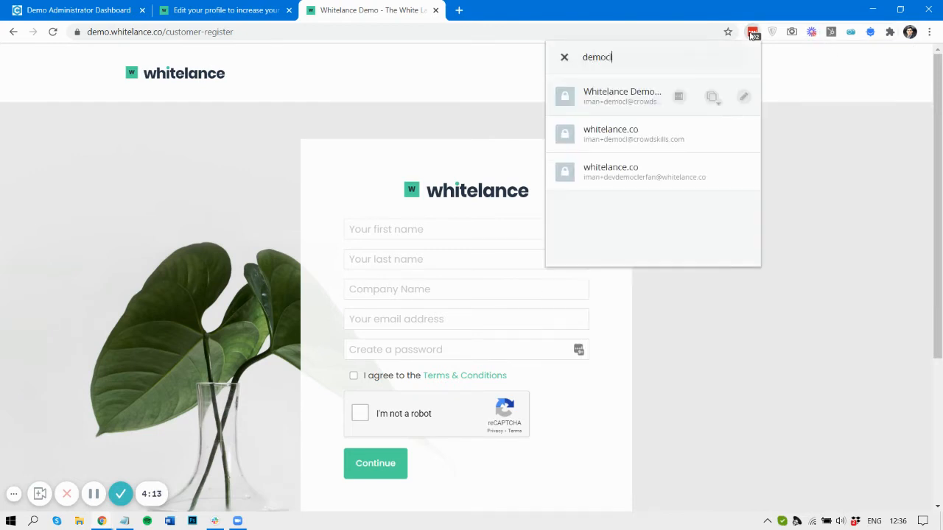
pyautogui.click(713, 100)
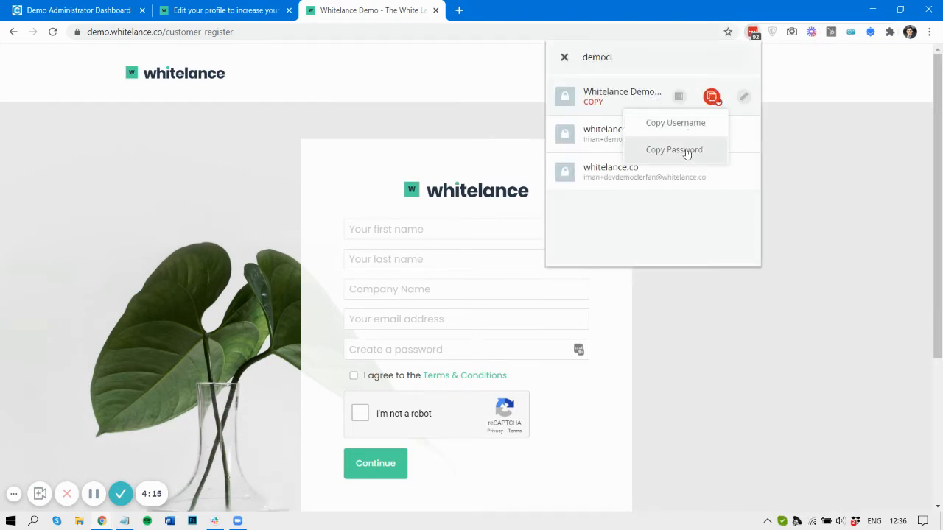
pyautogui.click(686, 151)
pyautogui.hotkey('alt', 'Tab')
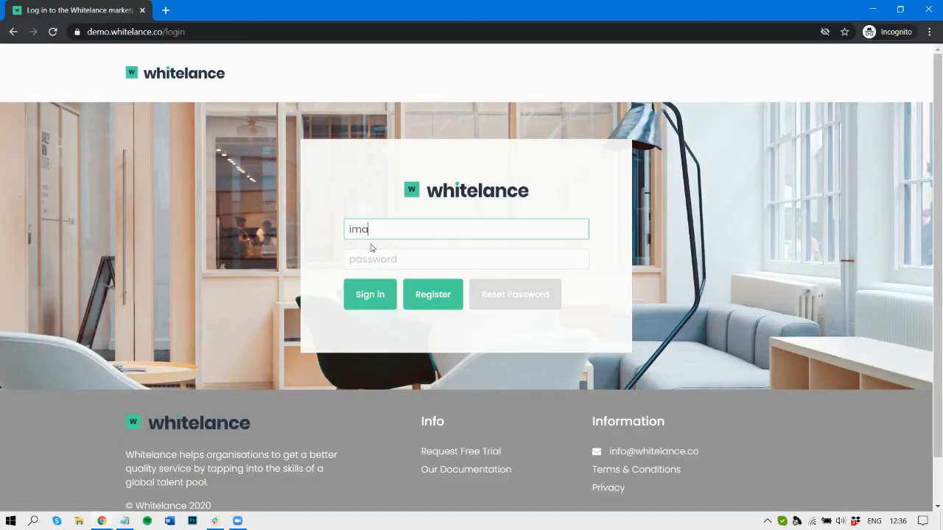
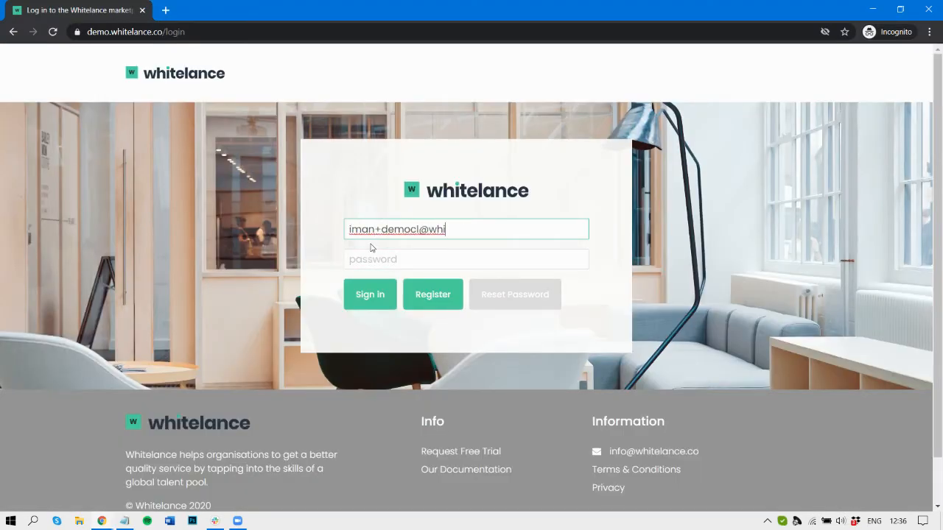
# - Enter the demo client's email and the copied password and submit the login
pyautogui.press('Tab')
pyautogui.write('••••••••••')
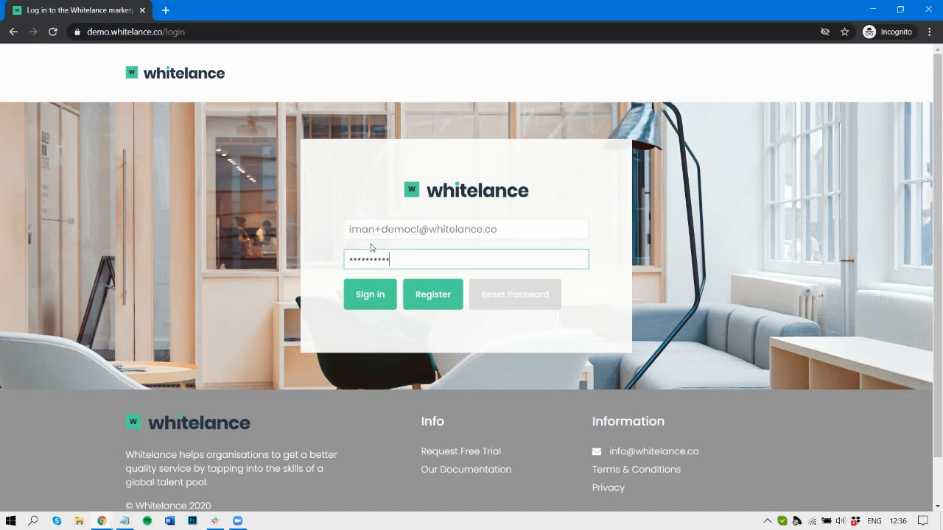
pyautogui.press('Return')
# - Correct the email's domain and resubmit, reaching the client's Jobs page
pyautogui.click(423, 230)
pyautogui.doubleClick(431, 229)
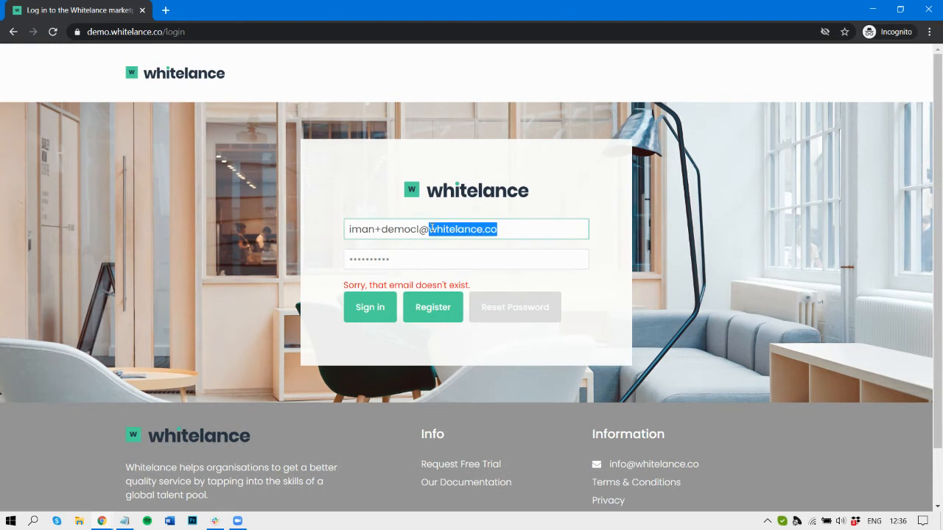
pyautogui.write('crowdskills')
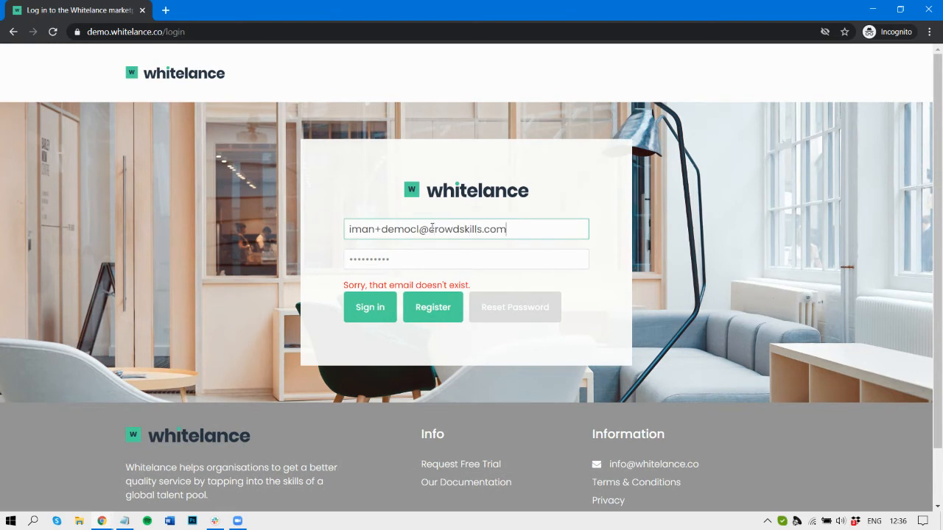
pyautogui.press('Return')
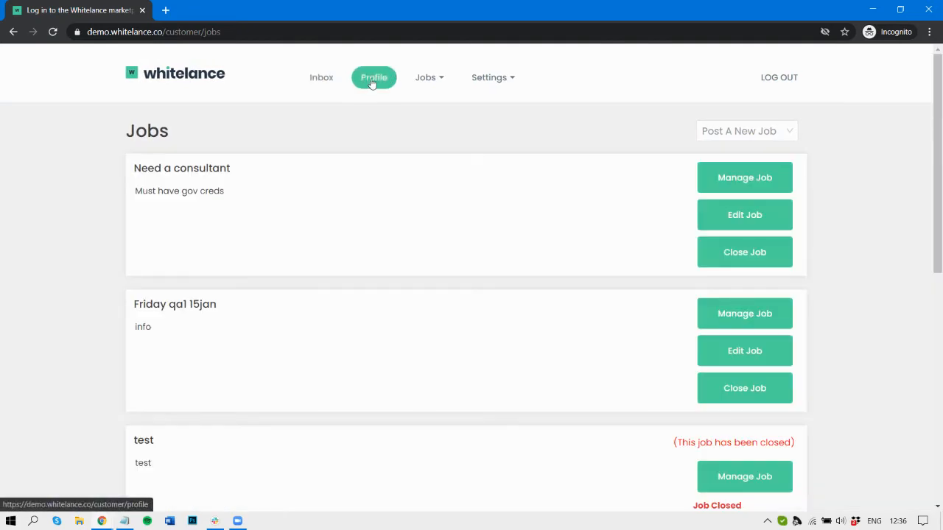
pyautogui.click(372, 79)
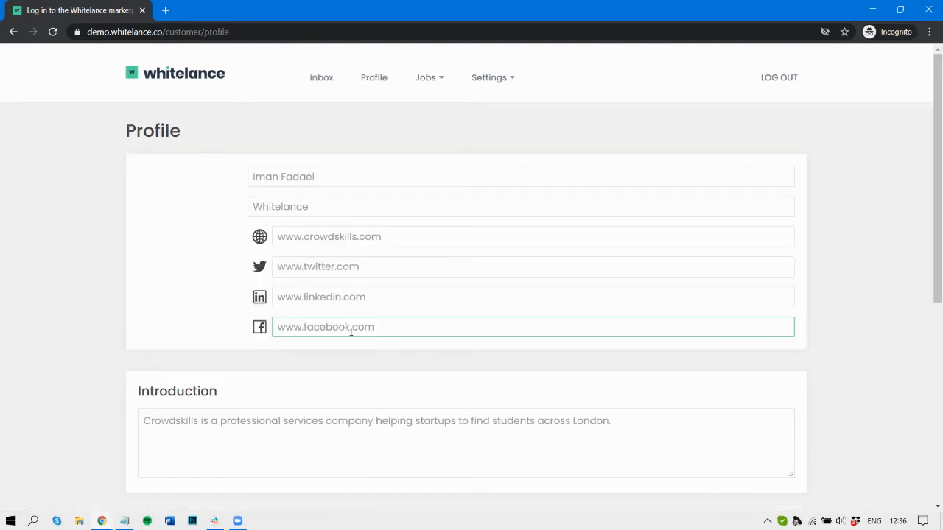
# - Look over the client's profile page and glance at the admin Language data type settings
pyautogui.scroll(-3, 246, 379)
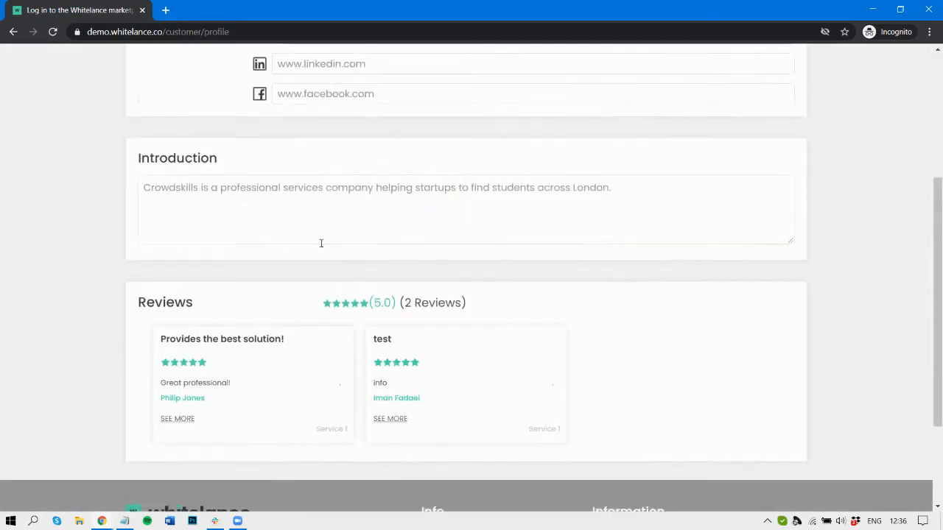
pyautogui.scroll(2, 321, 243)
pyautogui.hotkey('alt', 'Tab')
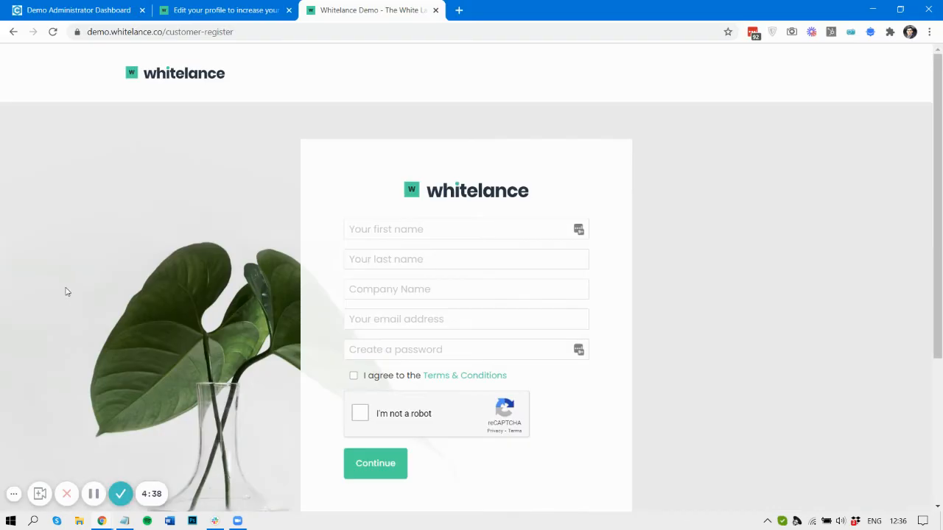
pyautogui.click(136, 5)
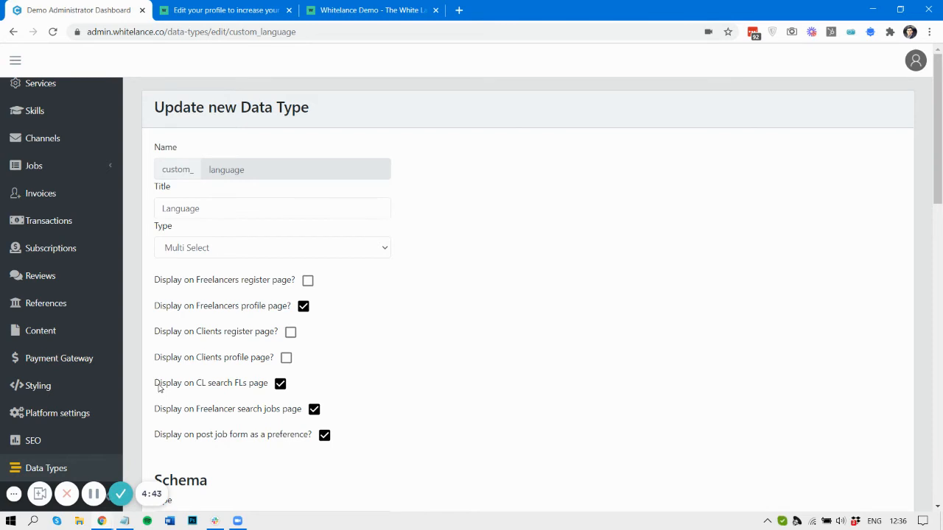
pyautogui.hotkey('alt', 'Tab')
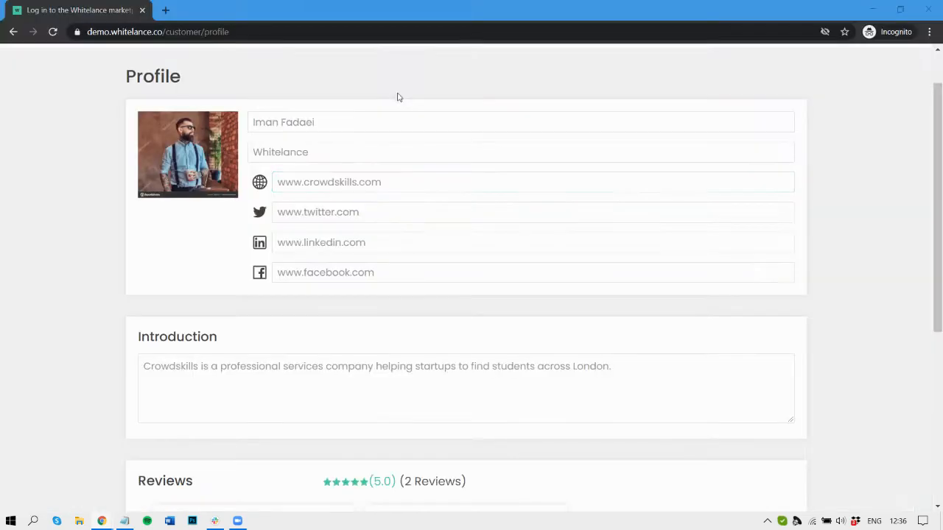
# - Go to Jobs > Freelancers, the Invite freelancers search page with its Language filter
pyautogui.scroll(1, 444, 177)
pyautogui.click(438, 77)
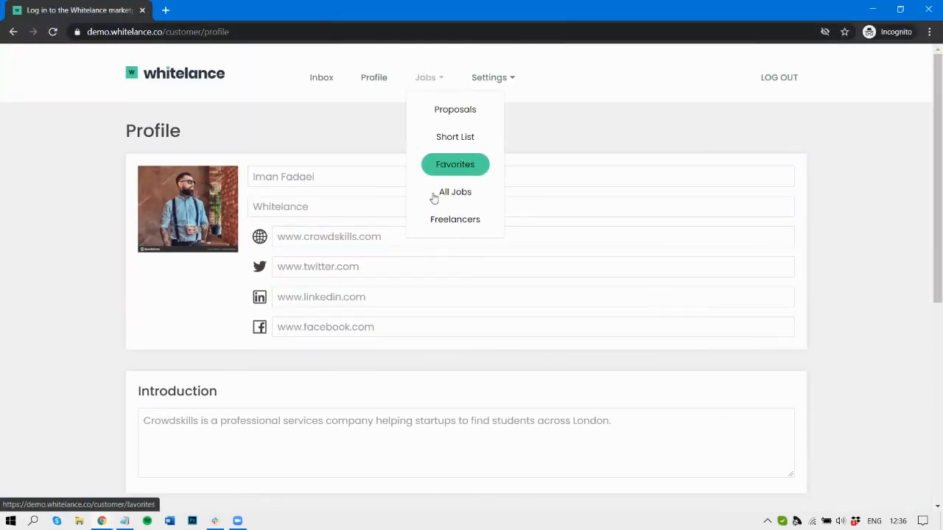
pyautogui.click(446, 220)
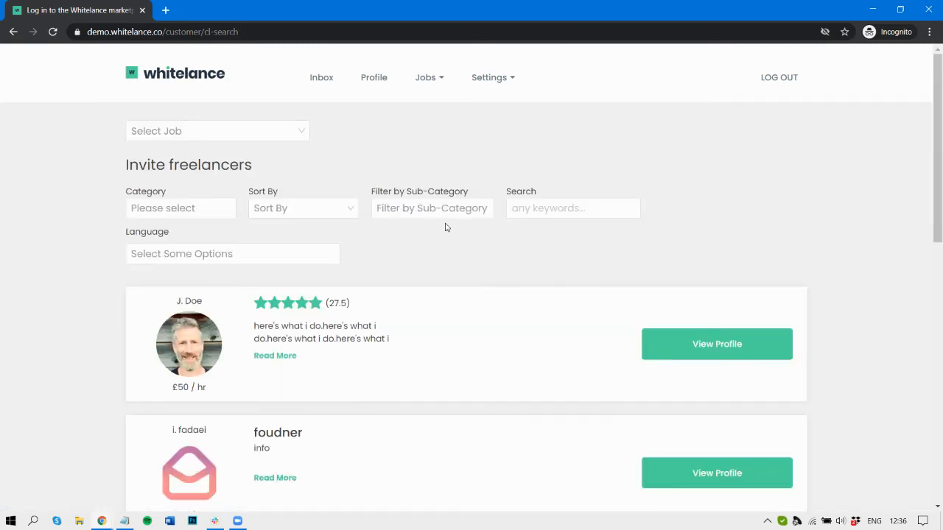
# - Filter the freelancer search by English, narrowing results to two freelancers
pyautogui.hotkey('alt', 'Tab')
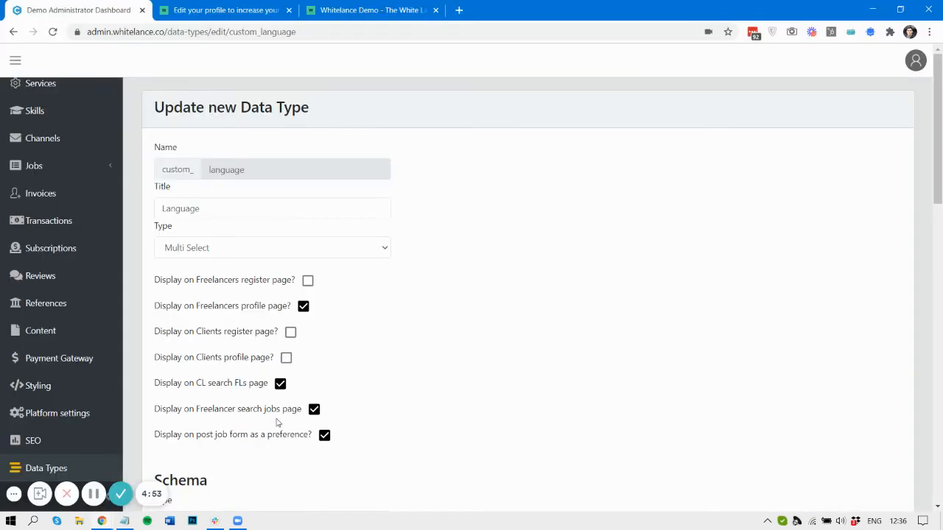
pyautogui.hotkey('alt', 'Tab')
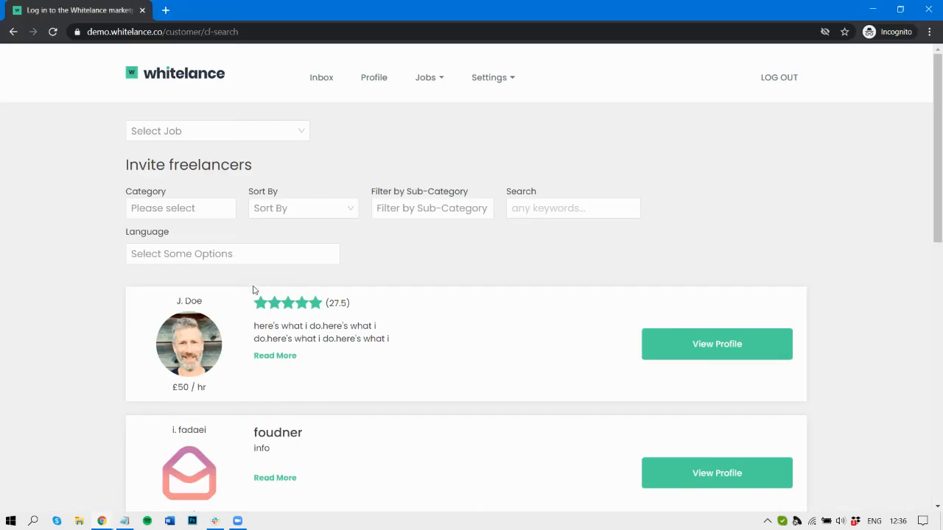
pyautogui.click(203, 254)
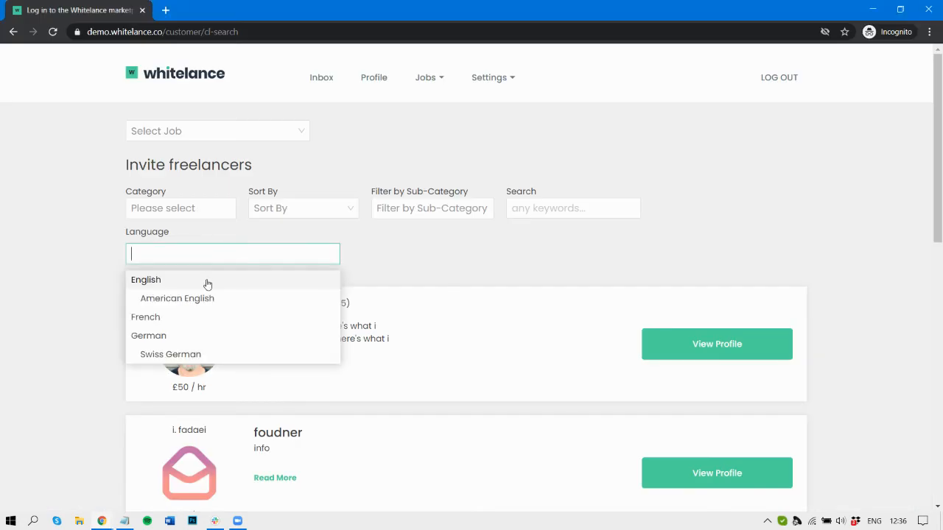
pyautogui.click(207, 285)
pyautogui.scroll(-3, 275, 357)
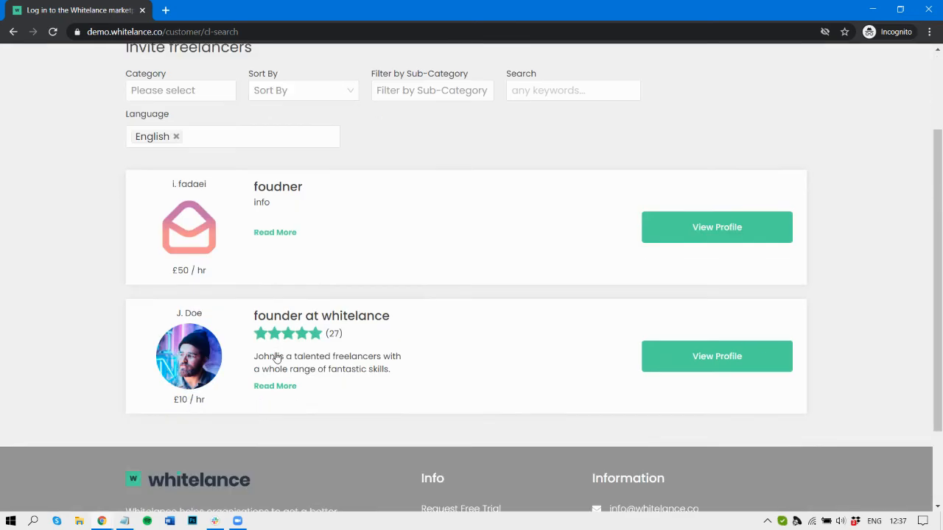
pyautogui.scroll(1, 236, 193)
pyautogui.click(162, 188)
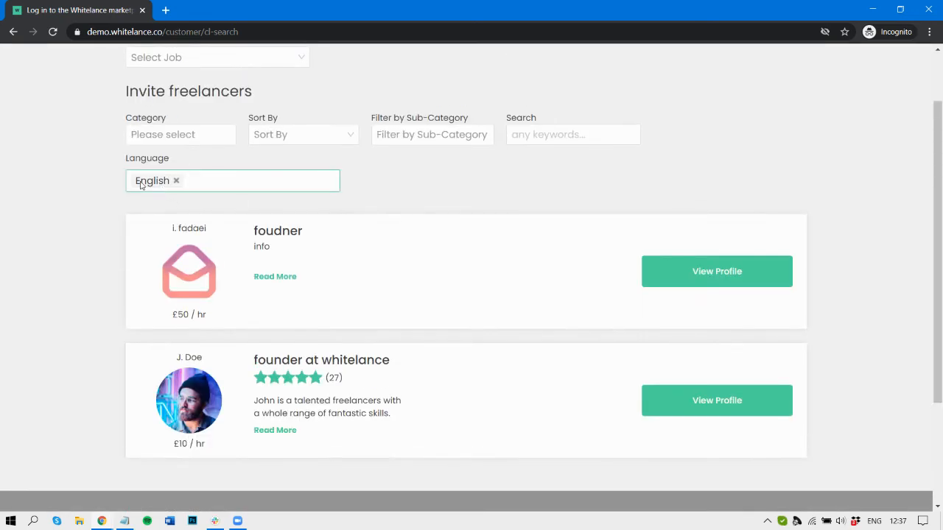
pyautogui.hotkey('alt', 'Tab')
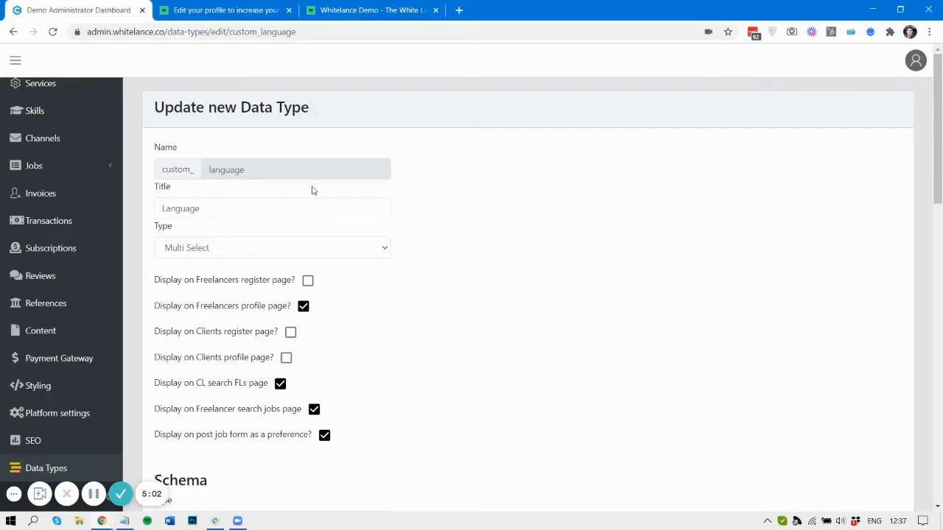
# - Set English in the Language field of the freelancer profile's Custom section
pyautogui.click(257, 5)
pyautogui.scroll(15, 273, 197)
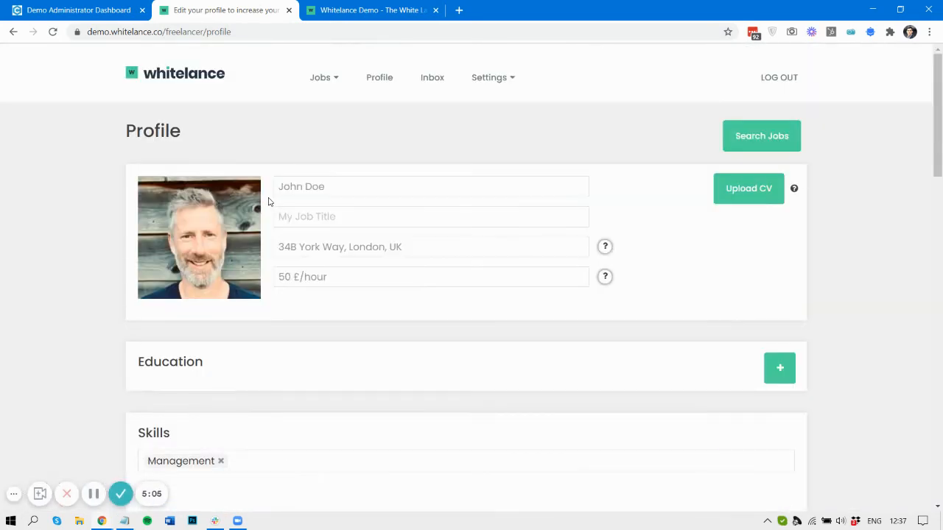
pyautogui.scroll(-15, 236, 281)
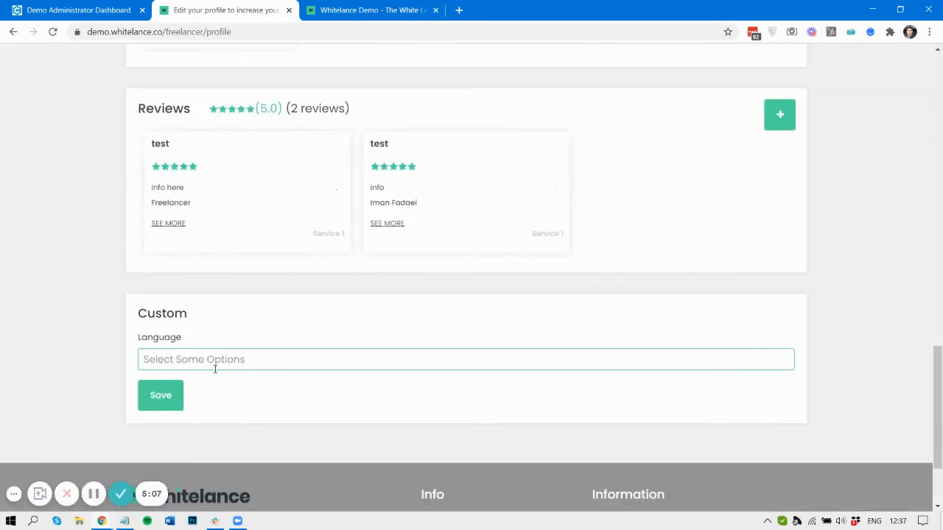
pyautogui.click(214, 364)
pyautogui.click(204, 389)
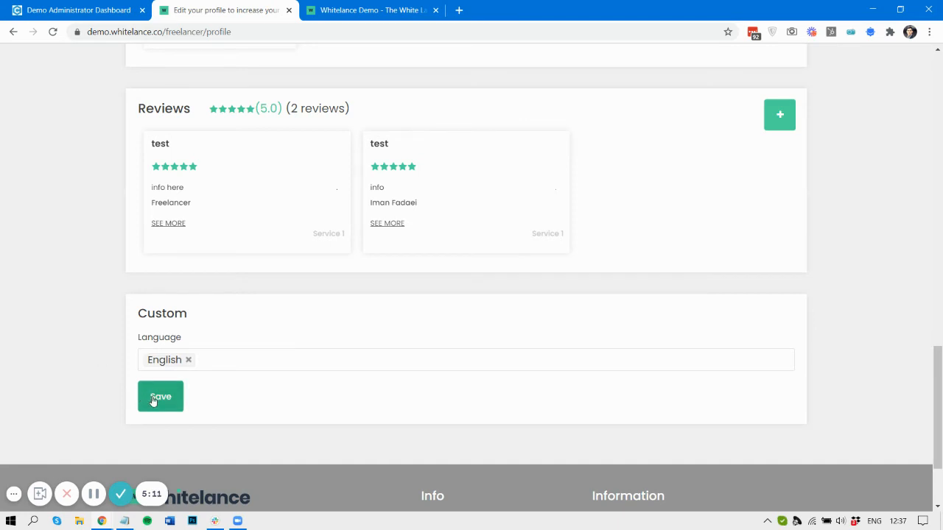
pyautogui.hotkey('alt', 'Tab')
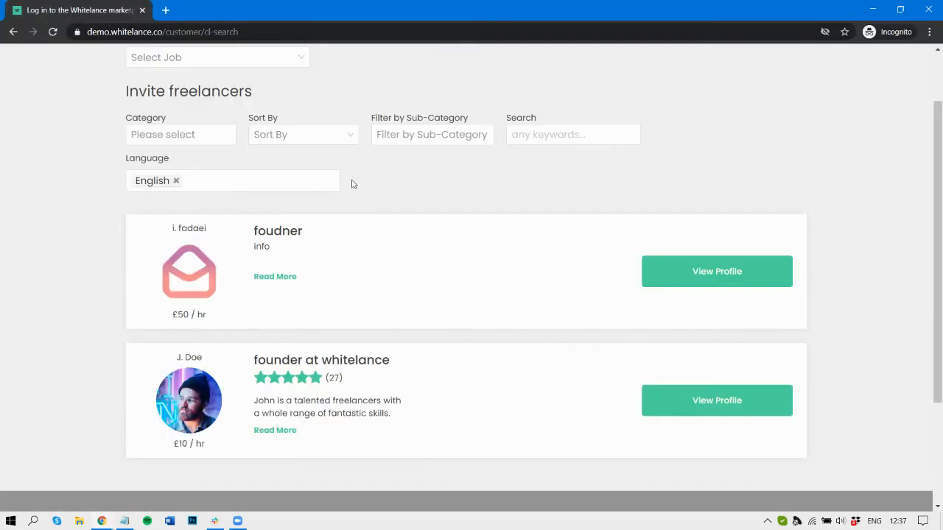
pyautogui.hotkey('alt', 'Tab')
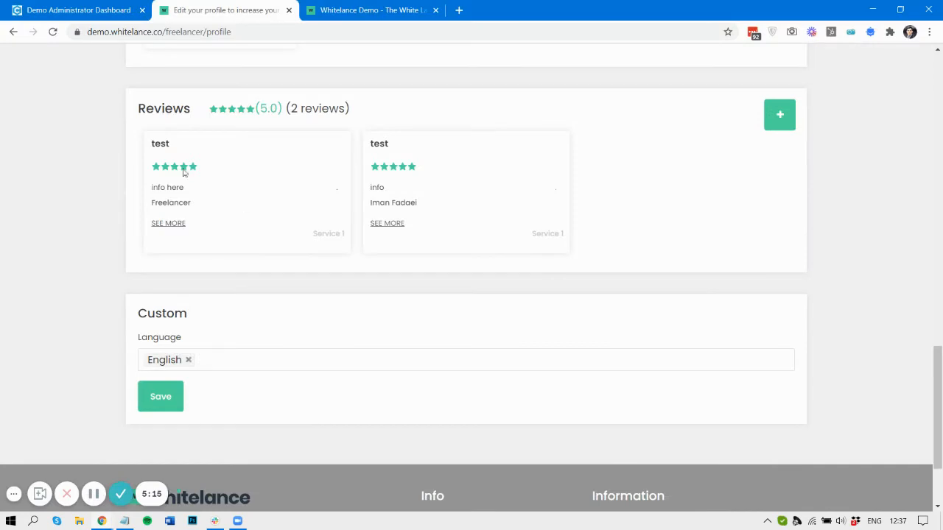
# - Inspect the profile page and confirm the verbose console messages show all profile checks true
pyautogui.rightClick(69, 212)
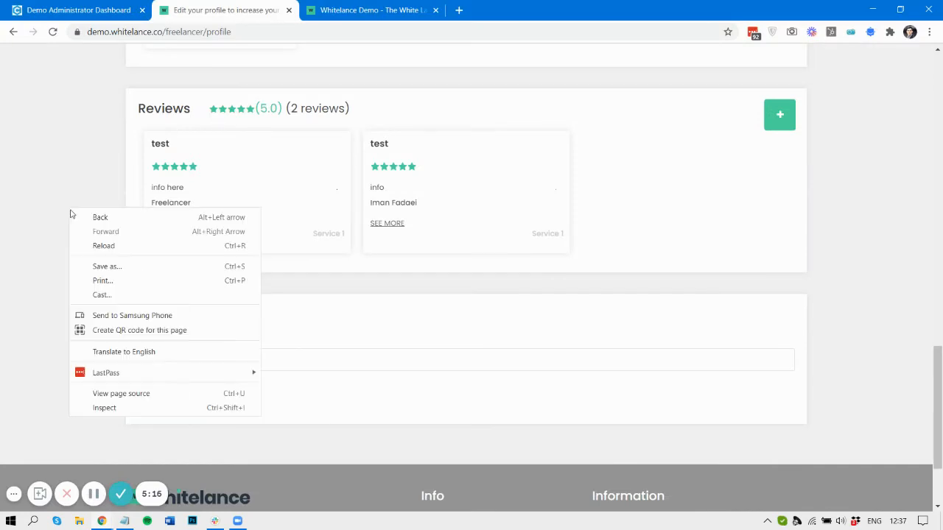
pyautogui.click(141, 408)
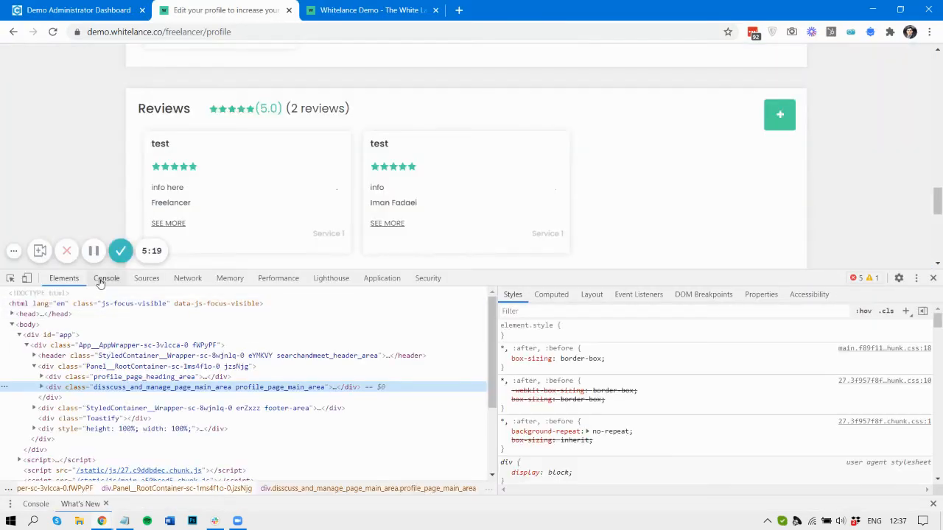
pyautogui.click(106, 278)
pyautogui.click(76, 381)
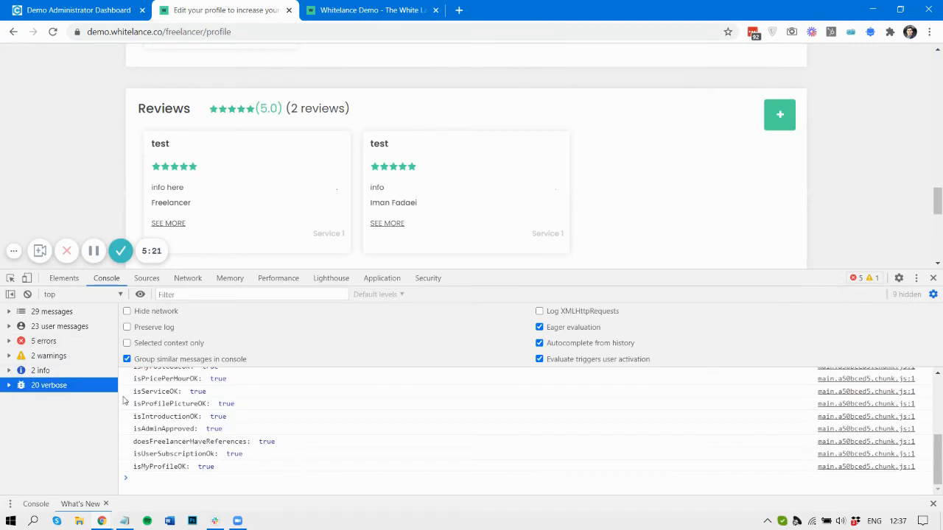
pyautogui.scroll(3, 208, 416)
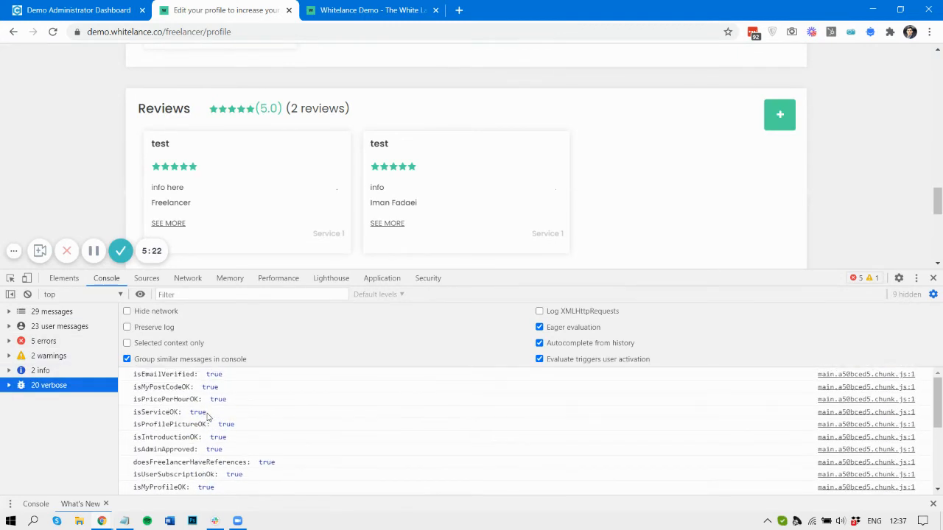
pyautogui.click(933, 278)
pyautogui.hotkey('alt', 'Tab')
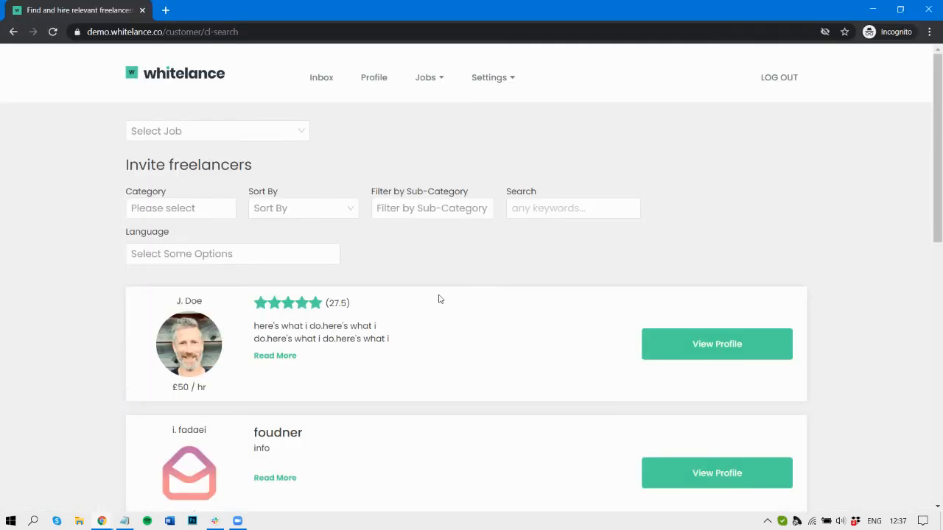
# - Filter the client's freelancer search by English again
pyautogui.scroll(-3, 440, 300)
pyautogui.scroll(3, 440, 299)
pyautogui.click(232, 253)
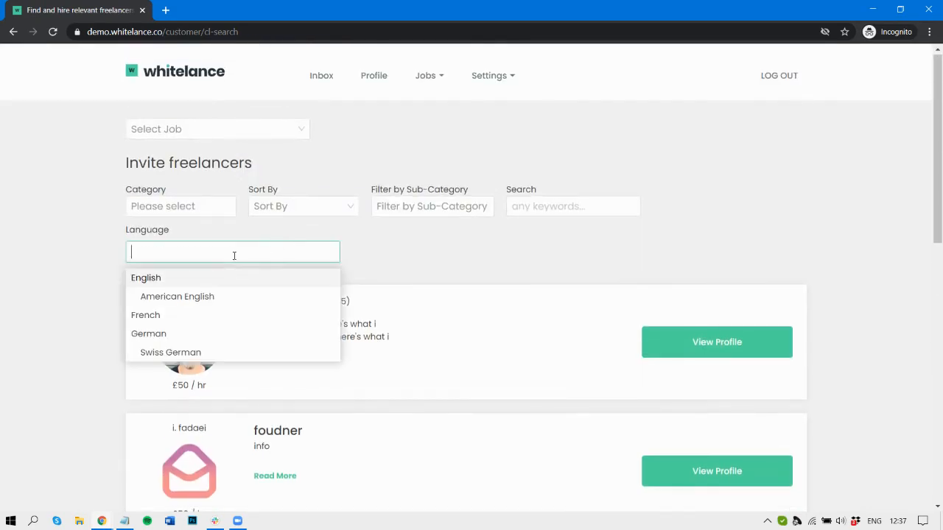
pyautogui.click(211, 285)
pyautogui.scroll(-4, 252, 285)
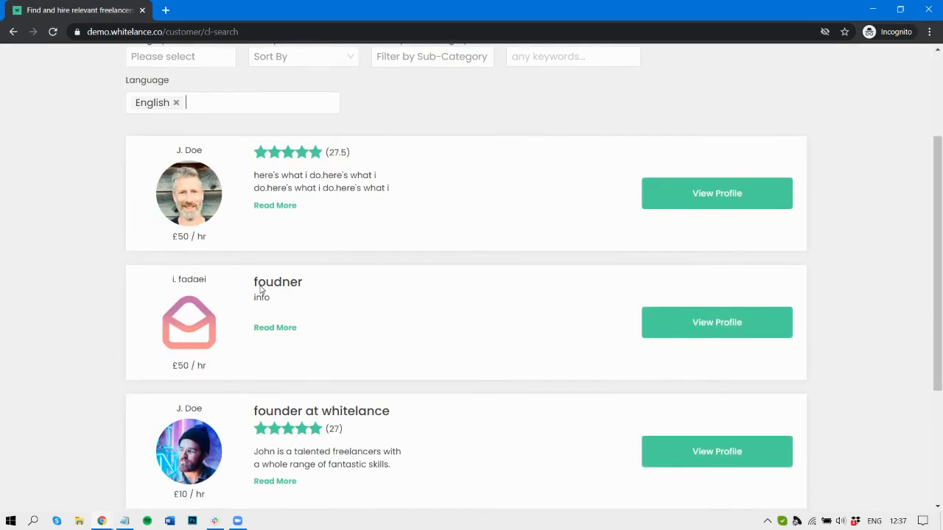
pyautogui.scroll(5, 192, 147)
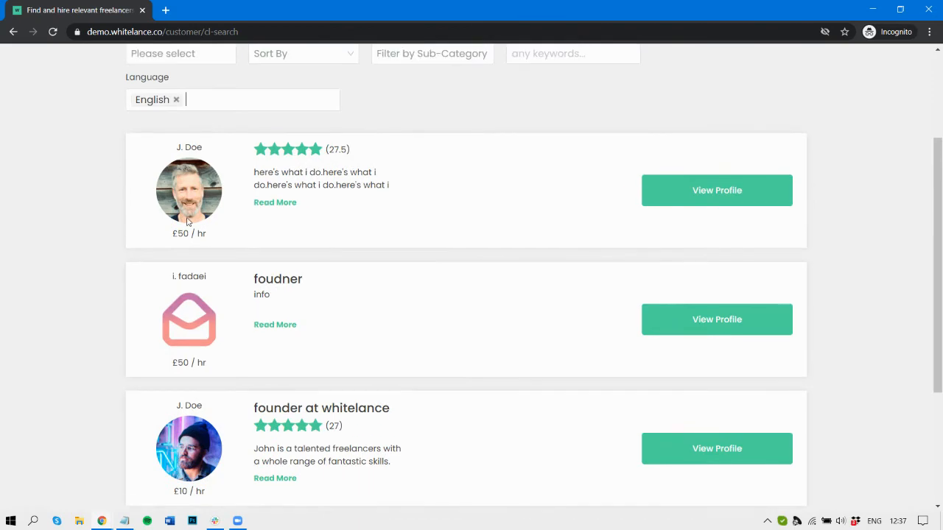
# - Save the profile's English language, then recheck the search, now led by the £50/hr freelancer
pyautogui.hotkey('alt', 'Tab')
pyautogui.scroll(15, 238, 213)
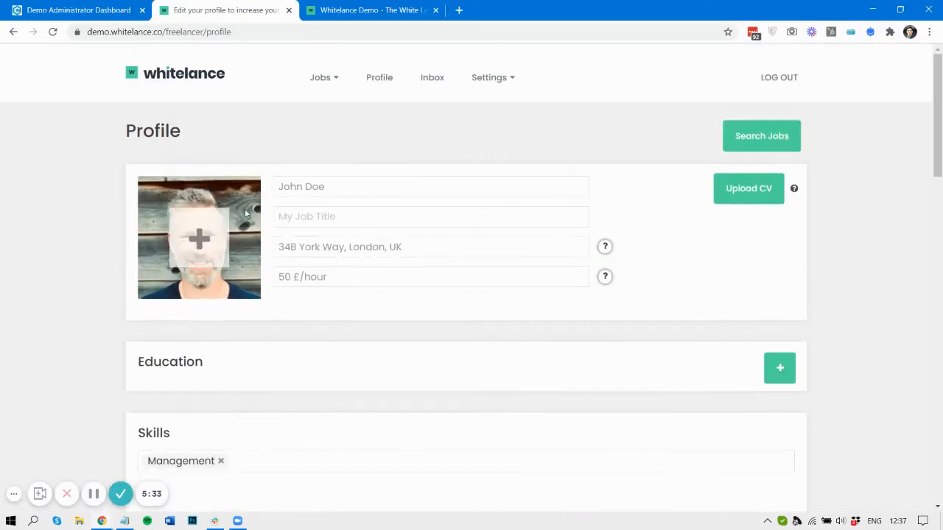
pyautogui.scroll(-15, 245, 210)
pyautogui.click(170, 272)
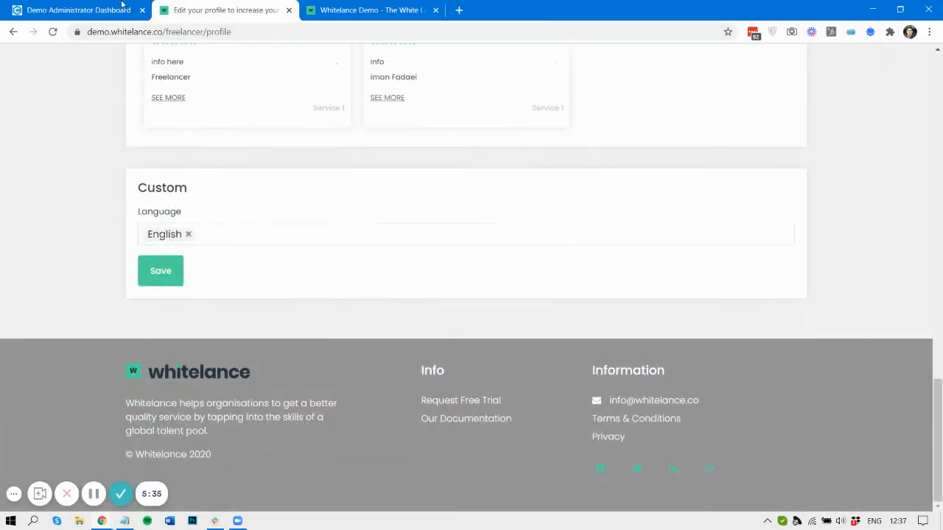
pyautogui.click(85, 9)
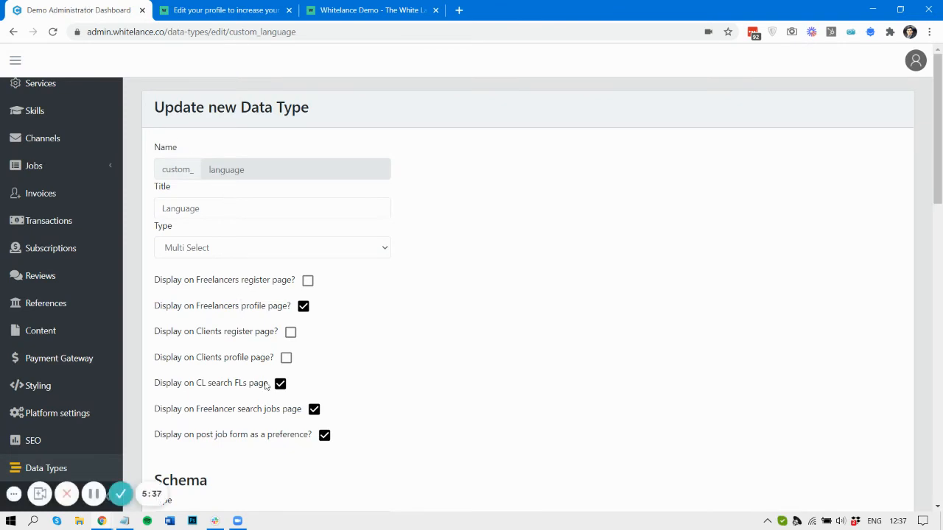
pyautogui.hotkey('alt', 'Tab')
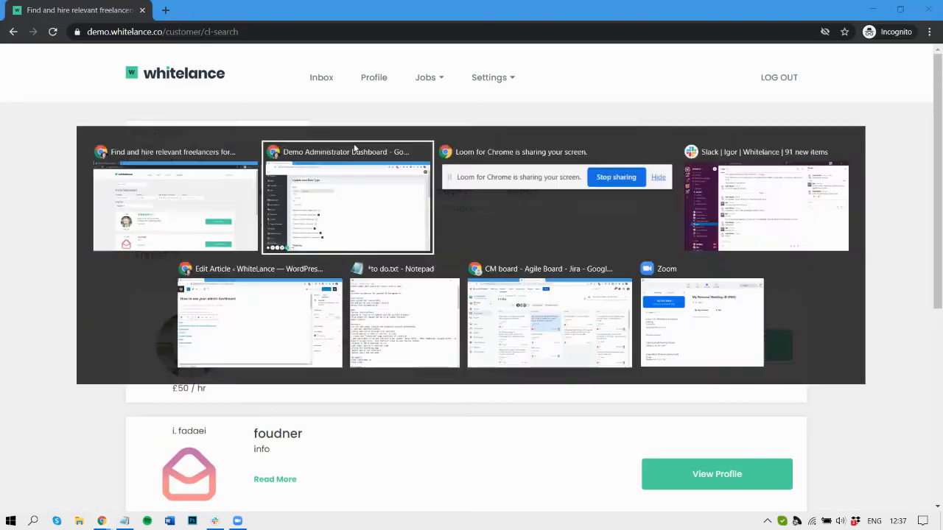
pyautogui.scroll(-3, 340, 311)
pyautogui.scroll(3, 340, 310)
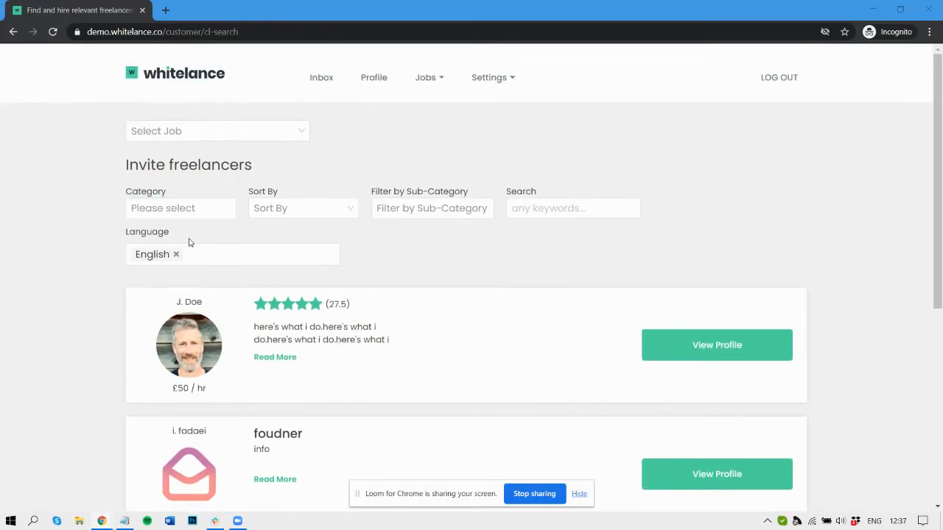
# - Look through the admin Language data type's display checkboxes
pyautogui.click(147, 246)
pyautogui.hotkey('alt', 'Tab')
pyautogui.hotkey('alt', 'Tab')
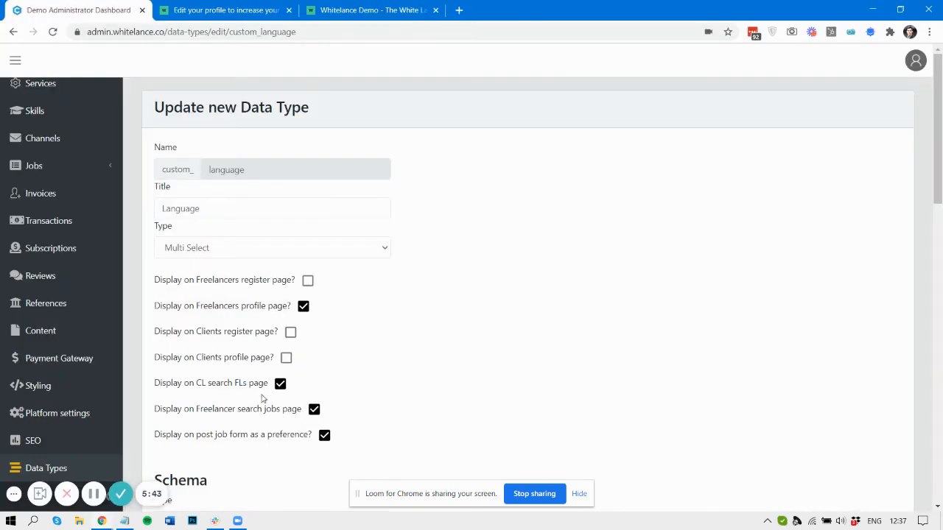
pyautogui.scroll(-5, 278, 385)
pyautogui.scroll(3, 280, 243)
pyautogui.scroll(1, 280, 244)
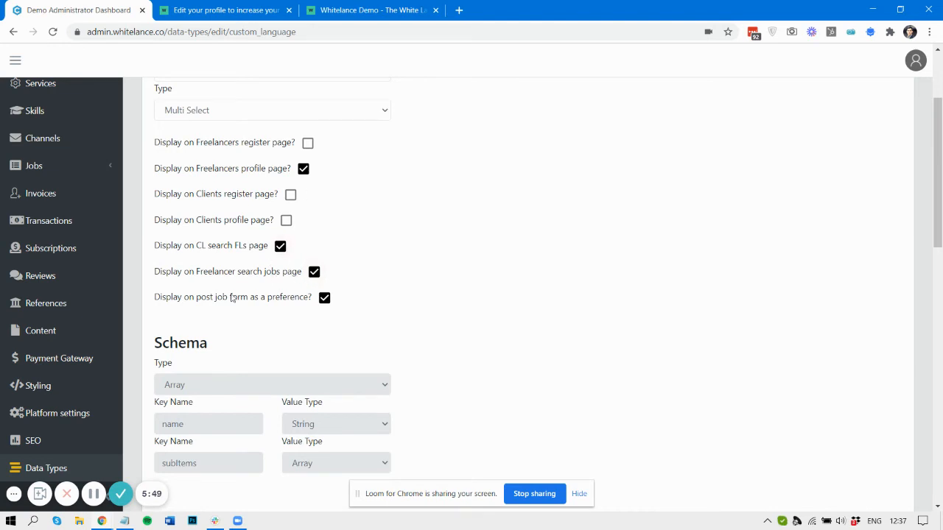
# - Go to the freelancer's Search Jobs page
pyautogui.click(203, 7)
pyautogui.scroll(15, 243, 107)
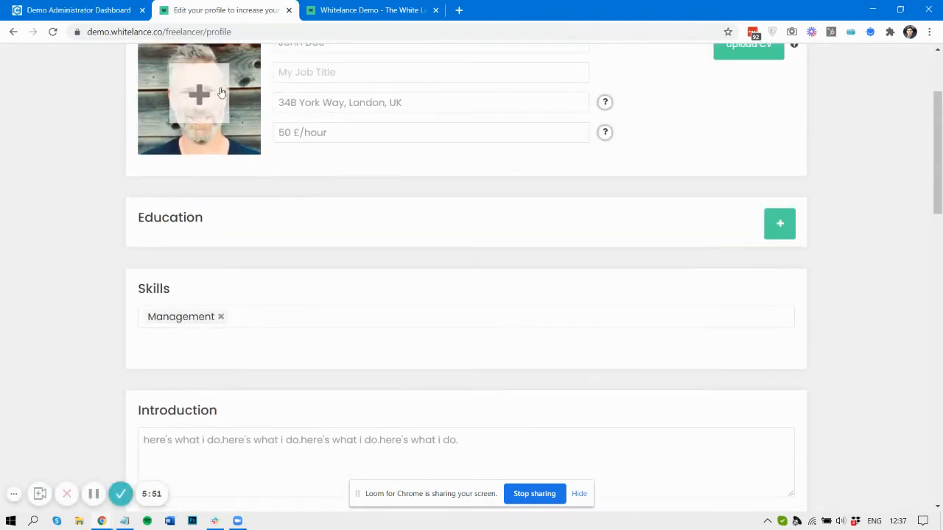
pyautogui.scroll(2, 497, 140)
pyautogui.click(783, 143)
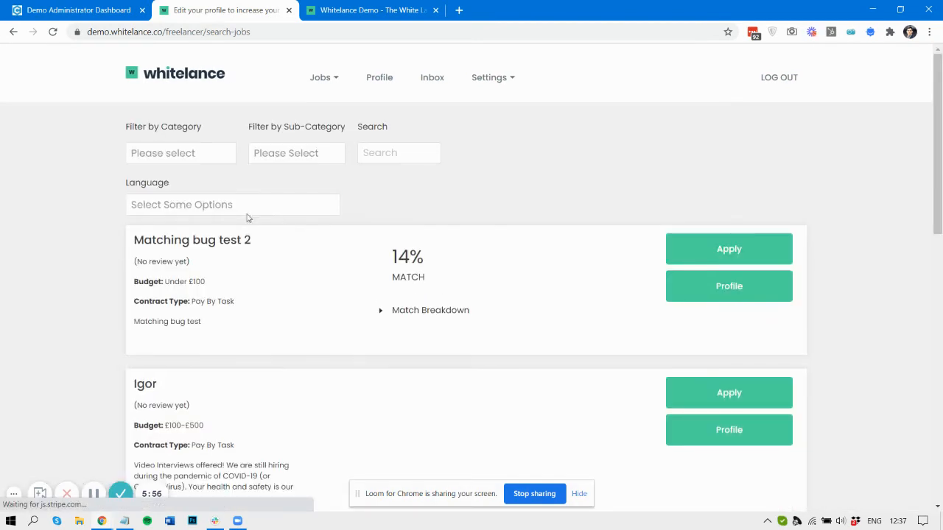
# - Filter job search by English, which finds no jobs, then remove the English filter
pyautogui.click(175, 205)
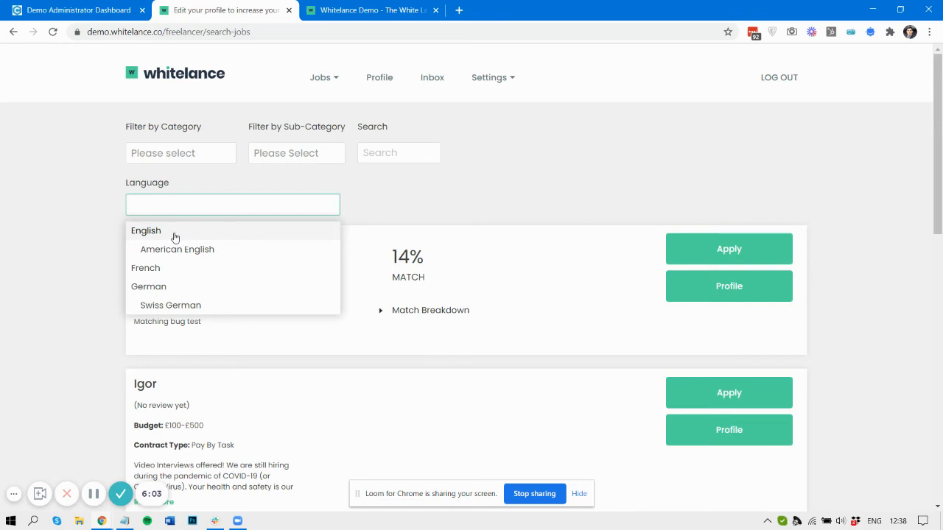
pyautogui.click(175, 231)
pyautogui.click(177, 210)
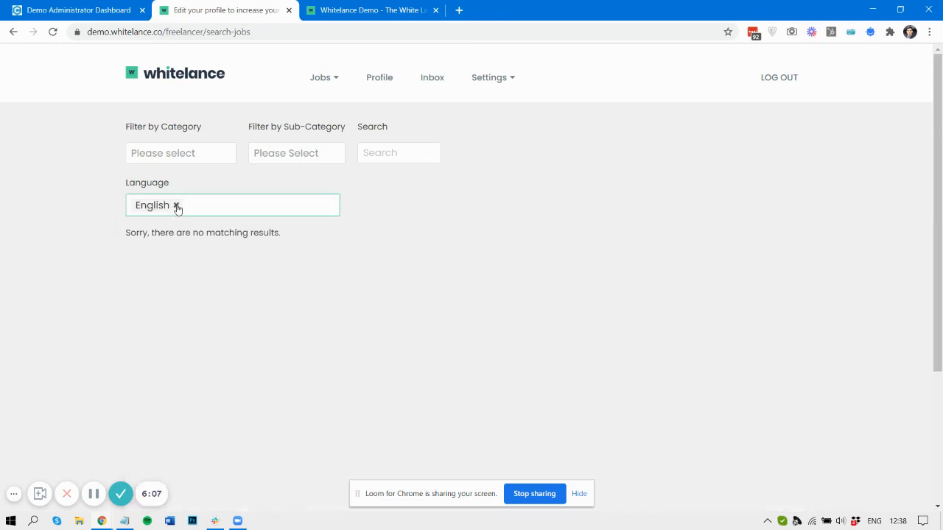
pyautogui.click(177, 207)
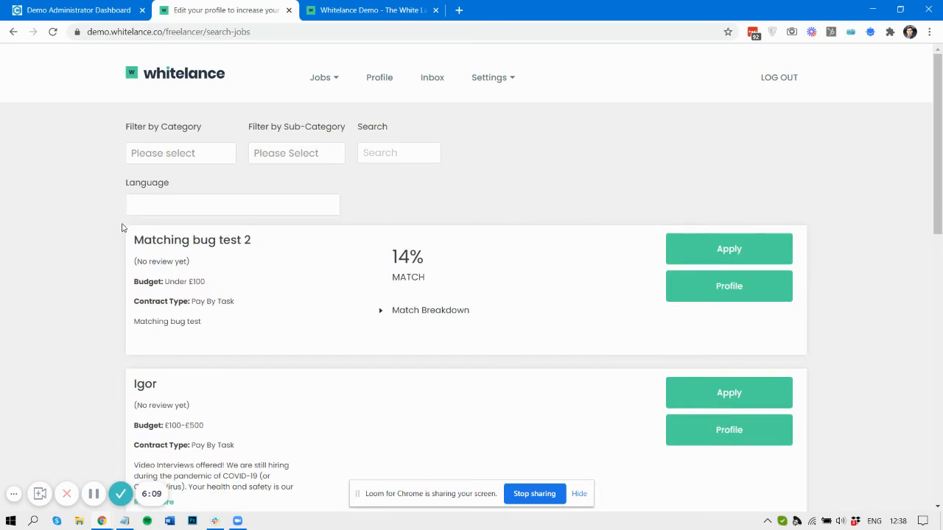
pyautogui.click(153, 198)
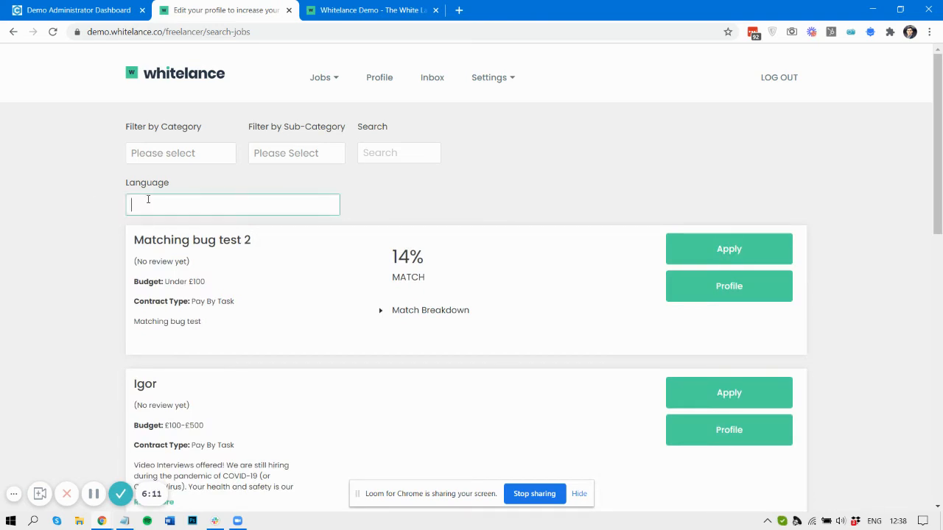
pyautogui.click(129, 7)
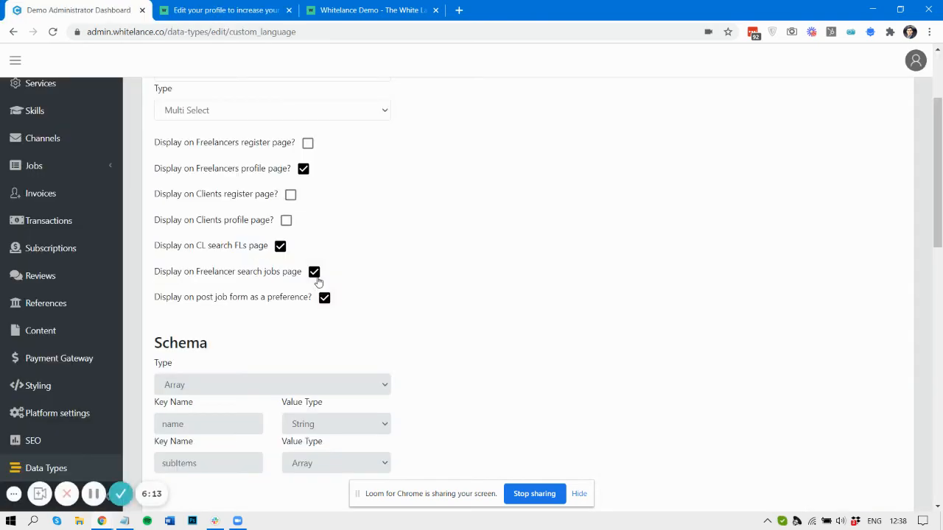
# - Review custom_language's Schema and Data form entries, including the post job form label
pyautogui.scroll(-1, 300, 305)
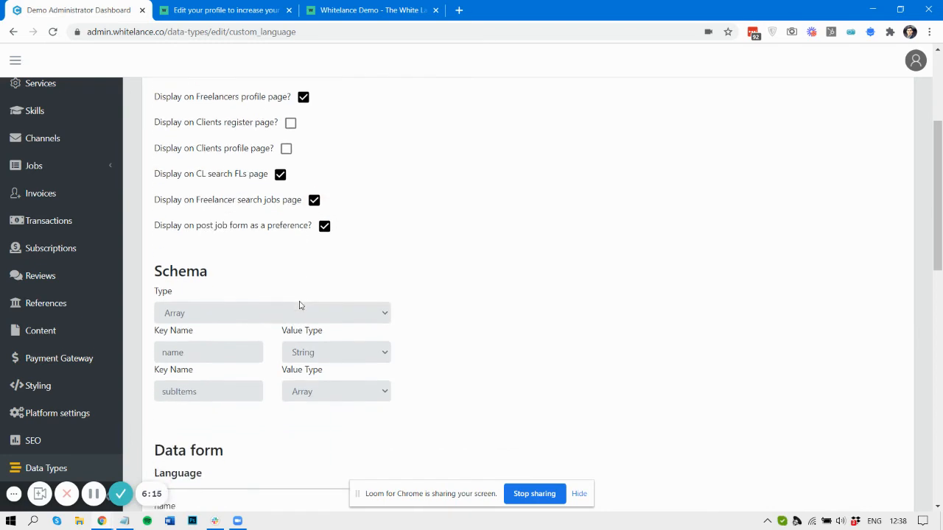
pyautogui.scroll(-2, 300, 305)
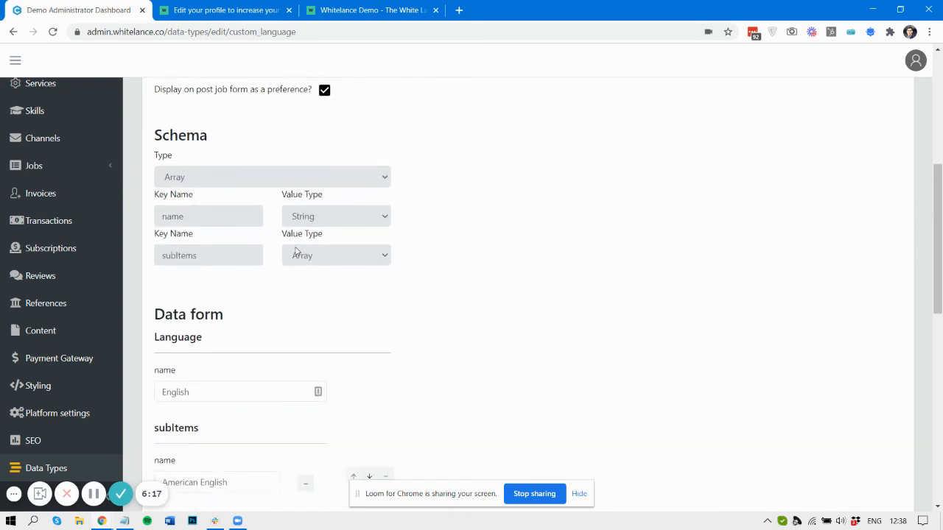
pyautogui.moveTo(155, 93); pyautogui.dragTo(310, 97)
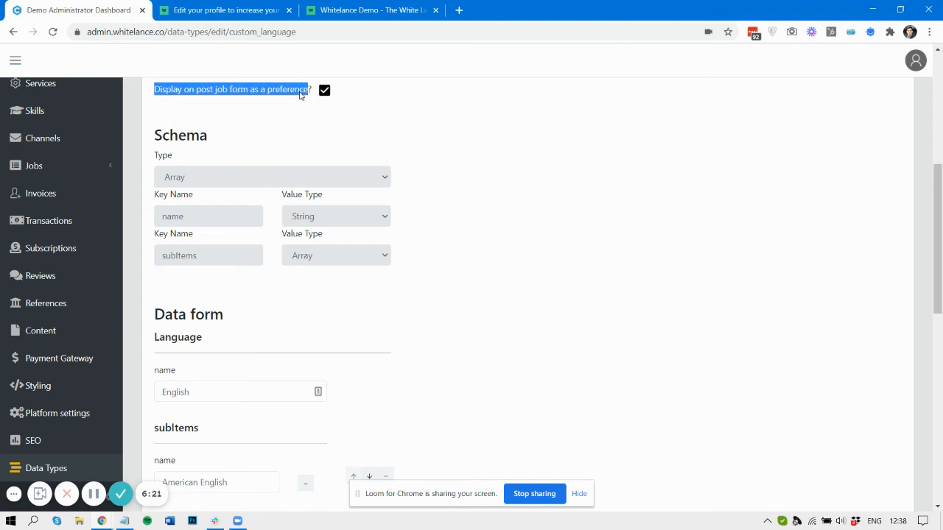
pyautogui.click(299, 93)
pyautogui.hotkey('alt', 'Tab')
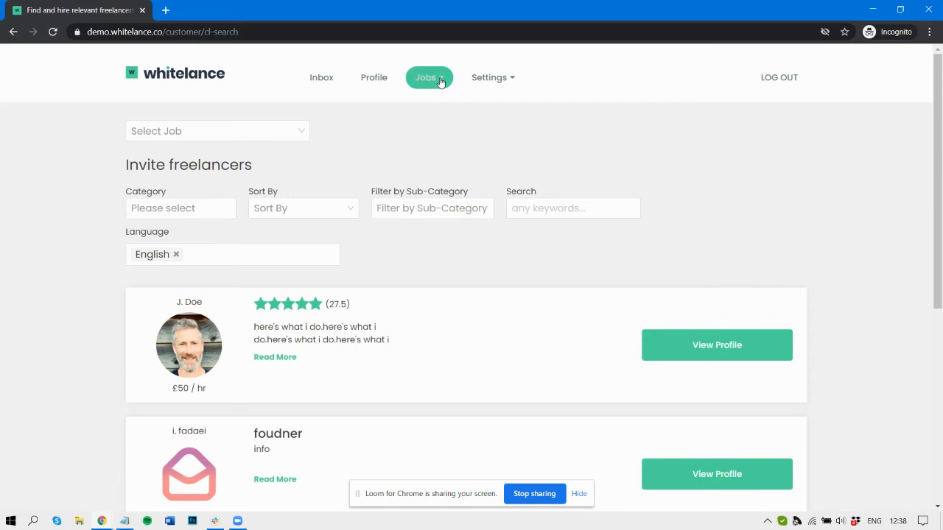
# - Start a new job post for Service 1 from the client's jobs list
pyautogui.click(431, 78)
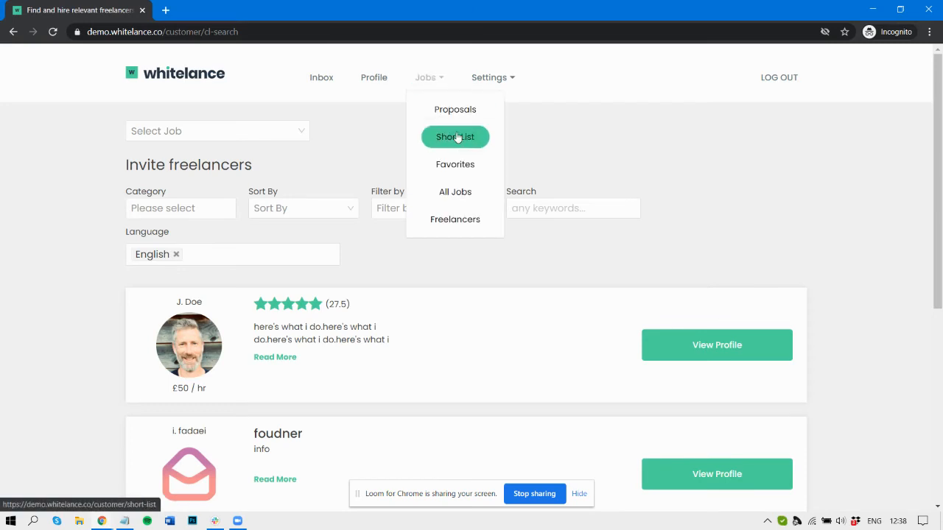
pyautogui.click(465, 197)
pyautogui.click(748, 126)
pyautogui.click(745, 175)
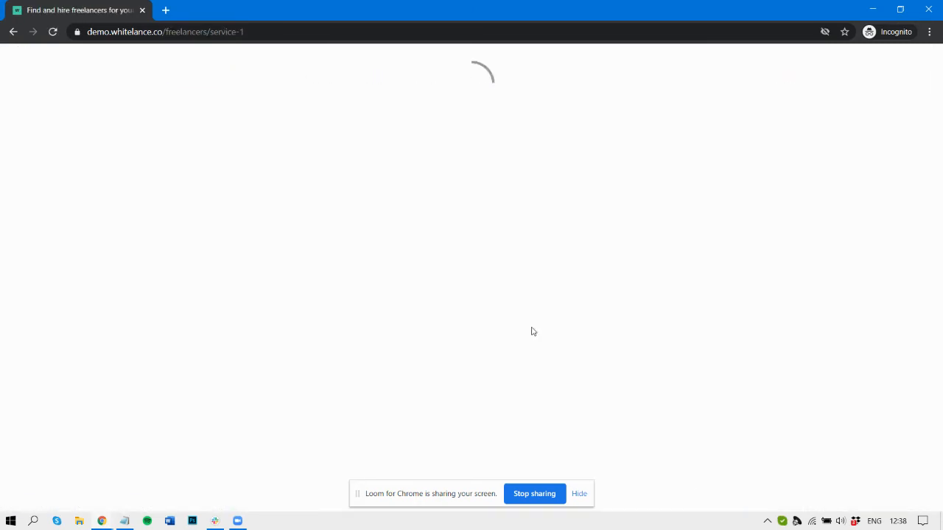
# - Set the job's Language preferences to English and American English
pyautogui.scroll(-2, 532, 331)
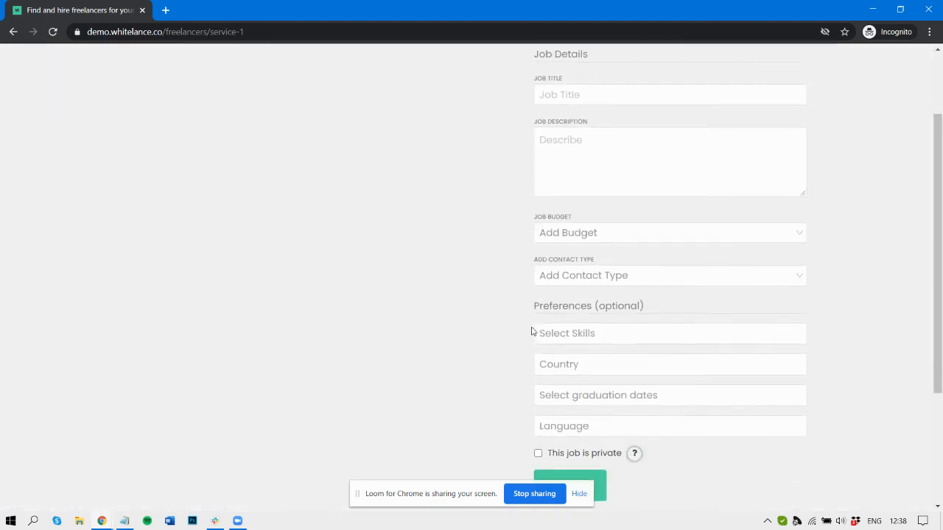
pyautogui.moveTo(534, 302); pyautogui.dragTo(641, 302)
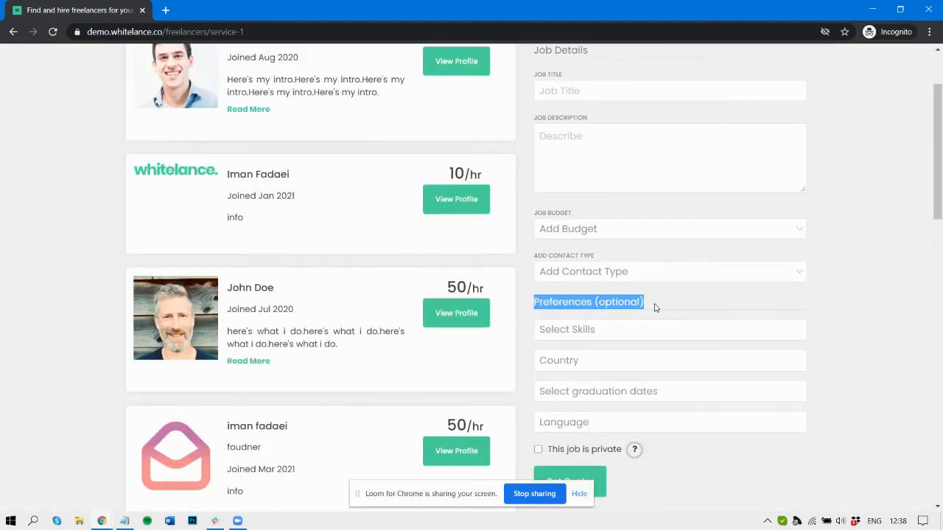
pyautogui.scroll(-3, 655, 305)
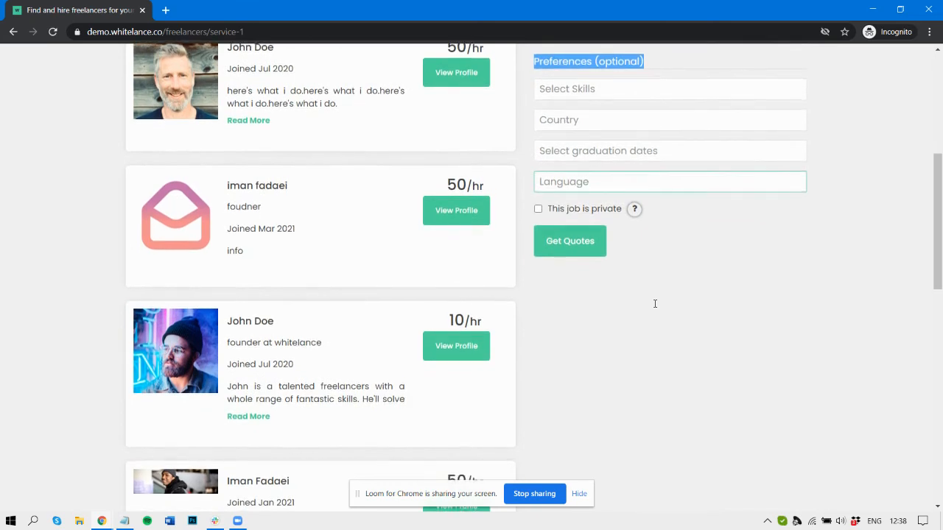
pyautogui.click(603, 185)
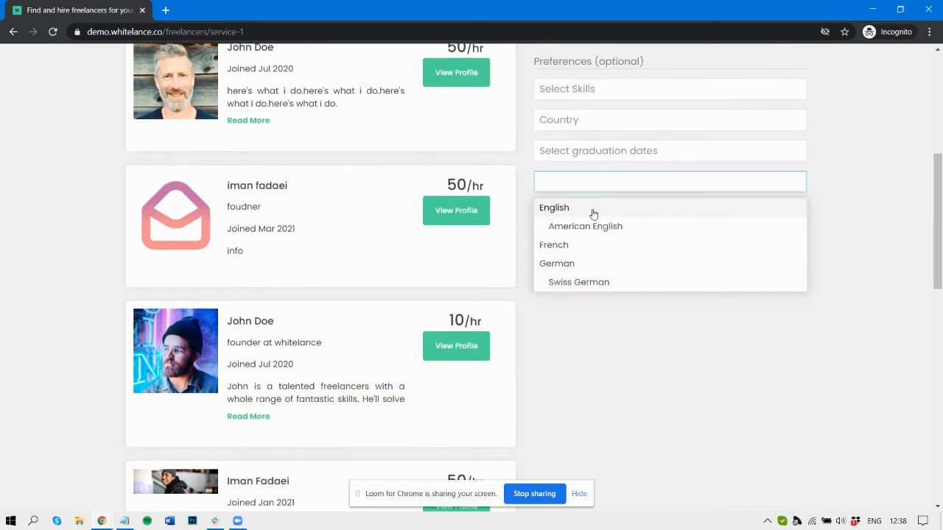
pyautogui.click(593, 214)
pyautogui.click(606, 180)
pyautogui.click(602, 227)
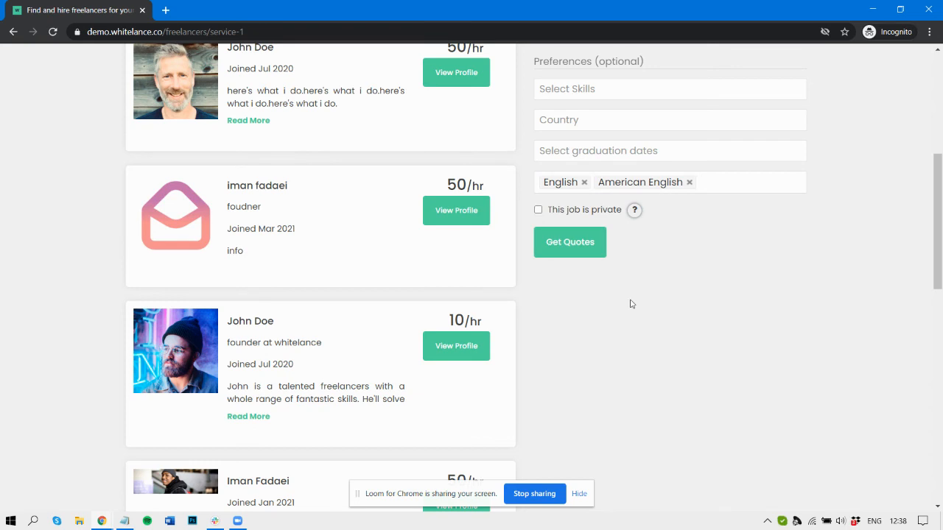
pyautogui.hotkey('alt', 'Tab')
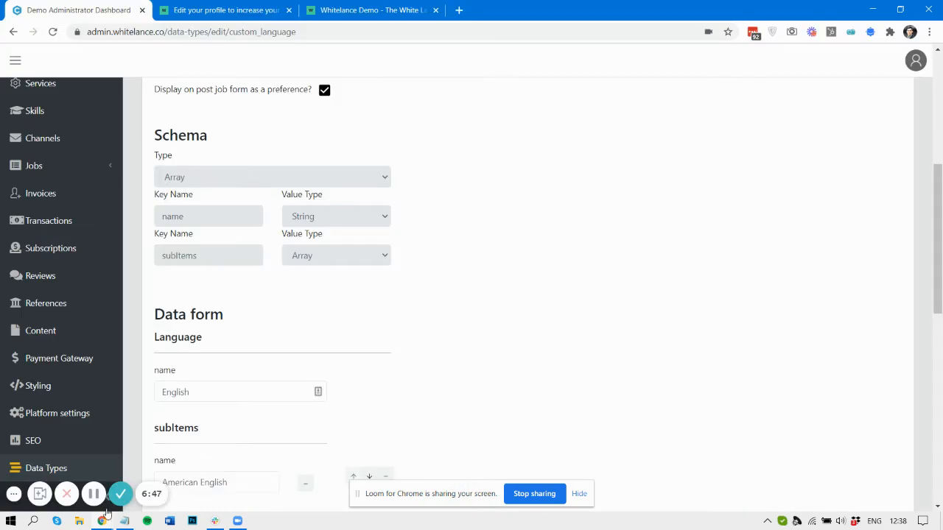
# - Check MatchesAndCalculatePercent weights (Skills 50%, Location 50%) in Platform settings, then return to Data Types
pyautogui.click(71, 426)
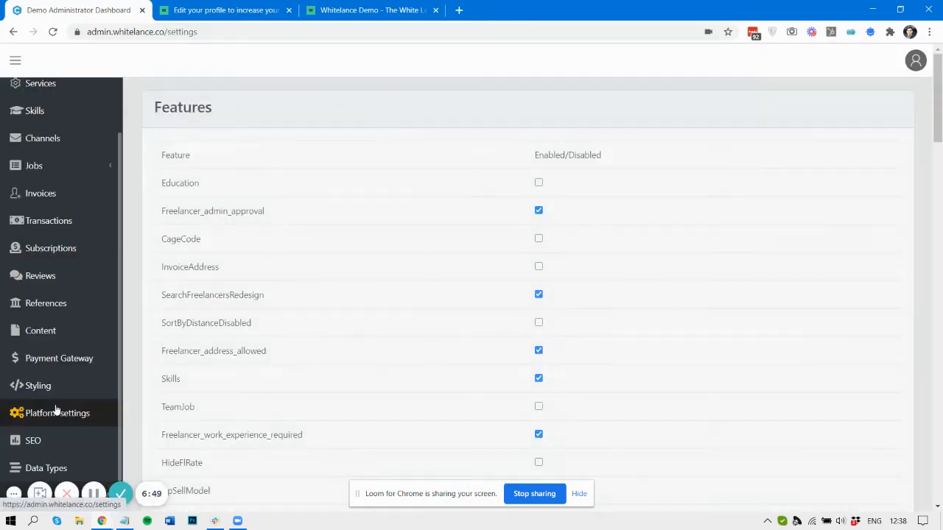
pyautogui.scroll(-5, 166, 410)
pyautogui.scroll(-10, 404, 389)
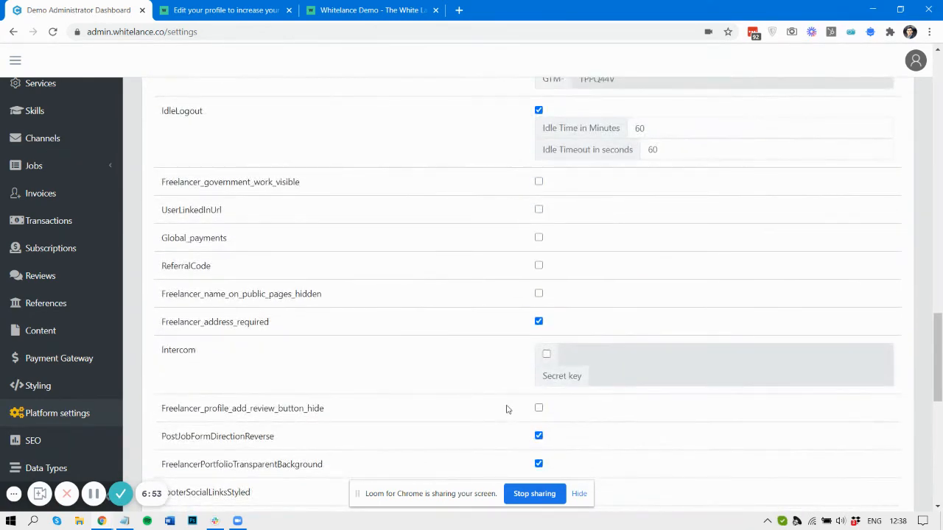
pyautogui.scroll(5, 506, 410)
pyautogui.click(581, 288)
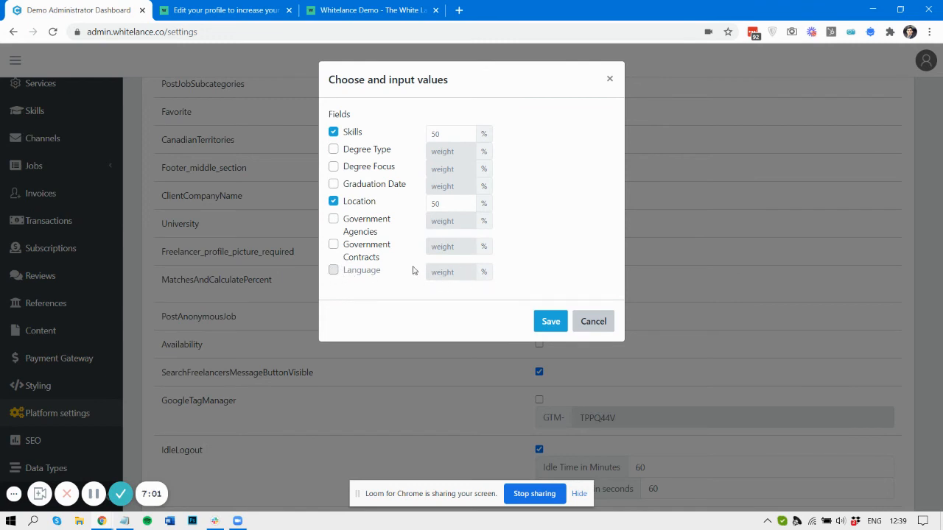
pyautogui.click(610, 80)
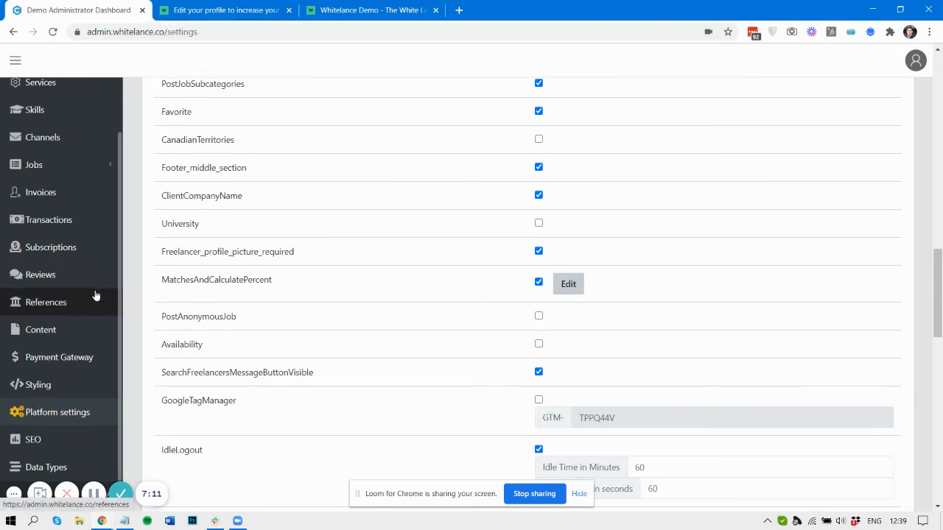
pyautogui.click(70, 465)
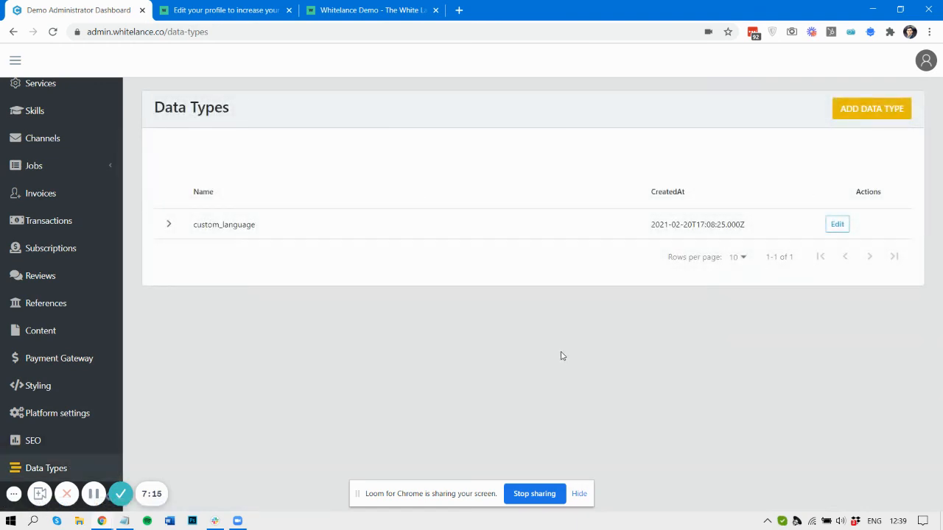
# - Open the custom_language data type and scroll through its Schema and Data entries
pyautogui.click(840, 224)
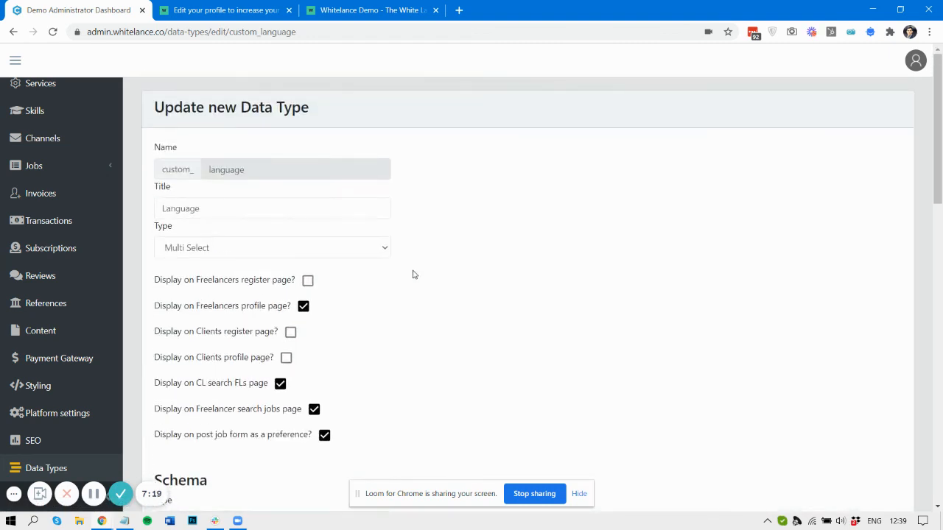
pyautogui.scroll(-3, 350, 440)
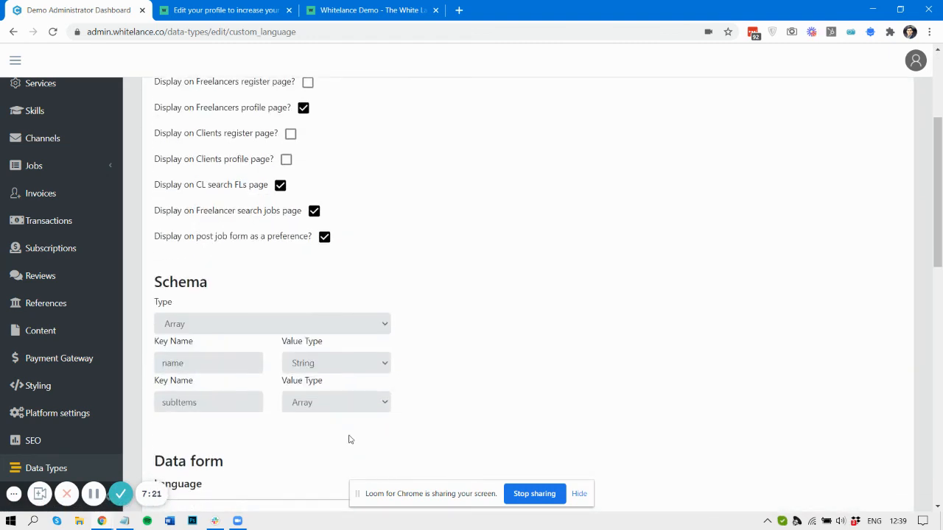
pyautogui.scroll(-2, 350, 440)
pyautogui.scroll(-2, 350, 440)
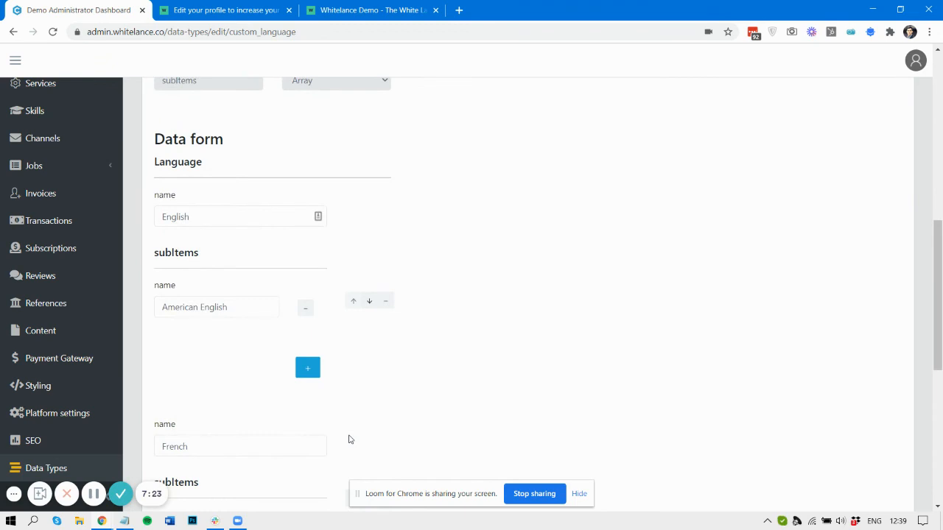
pyautogui.scroll(-1, 345, 390)
pyautogui.scroll(1, 346, 391)
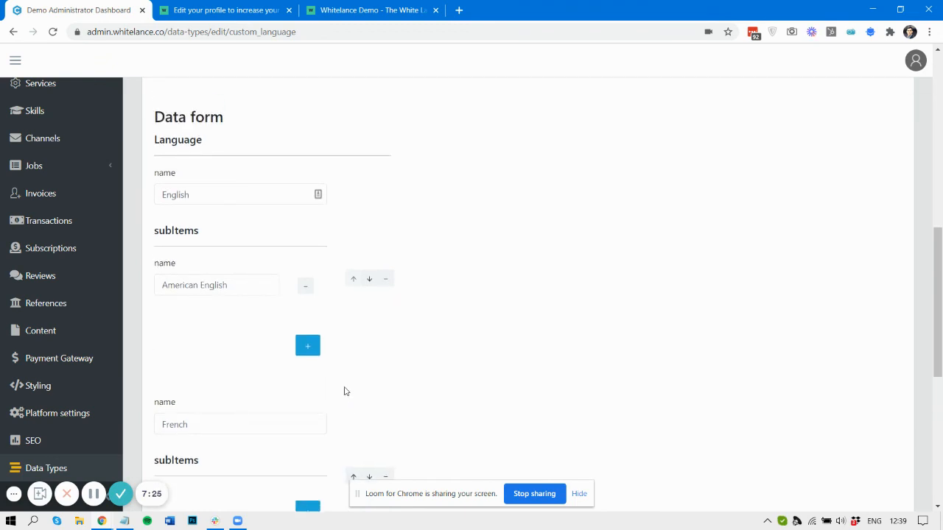
pyautogui.scroll(2, 345, 392)
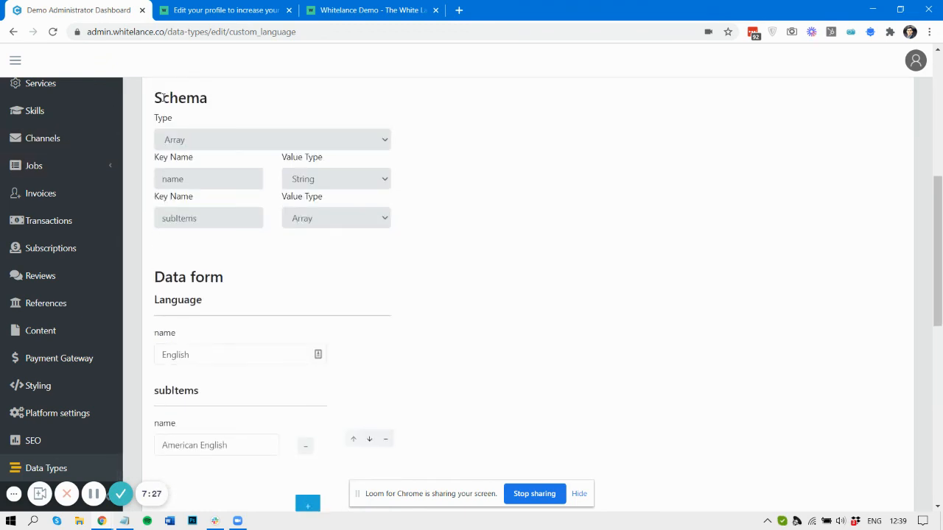
# - Highlight the custom_language Schema section, then go back to the freelancer job search
pyautogui.moveTo(154, 98); pyautogui.dragTo(397, 221)
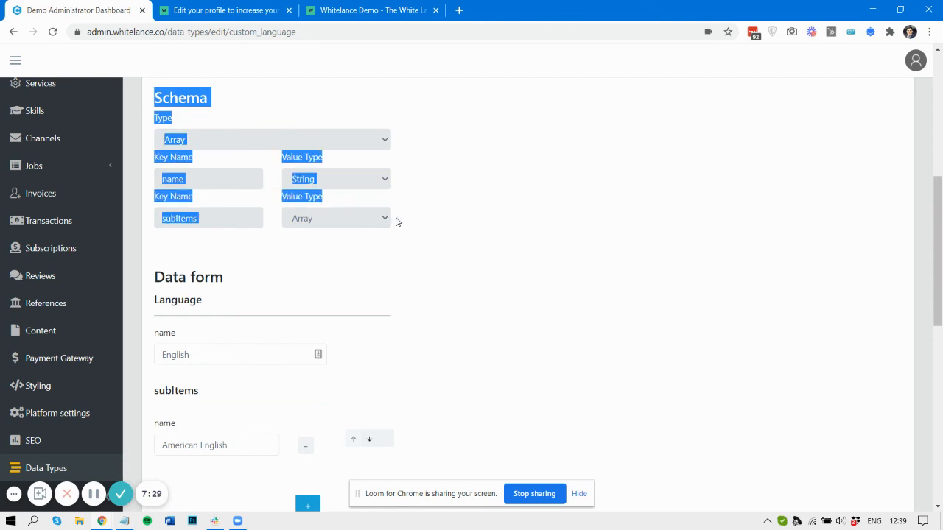
pyautogui.click(396, 222)
pyautogui.scroll(1, 396, 221)
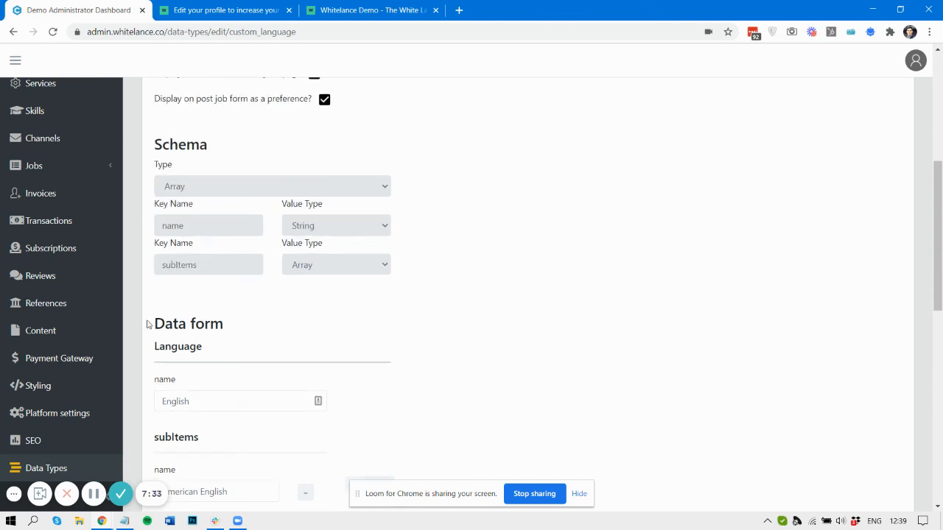
pyautogui.scroll(-2, 174, 384)
pyautogui.click(221, 9)
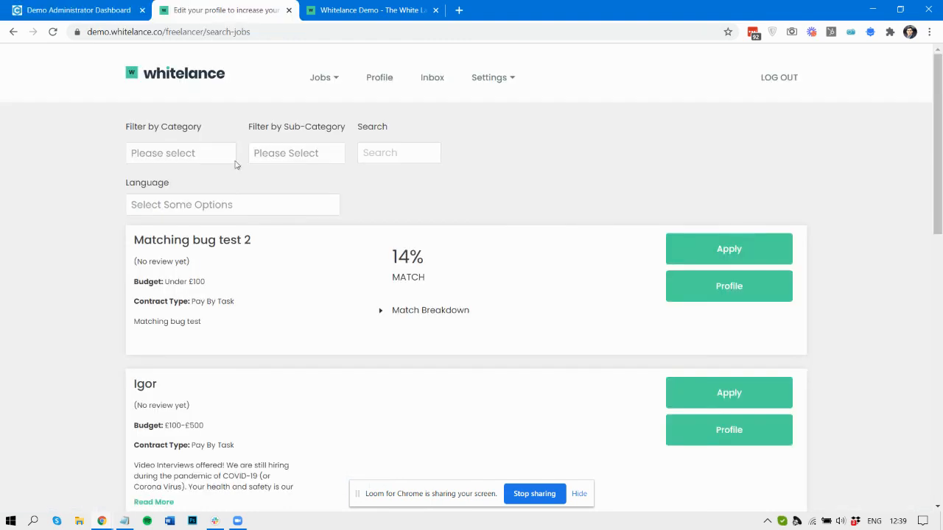
# - Get back to the Whitelance freelancer job search after briefly switching to other windows
pyautogui.click(362, 9)
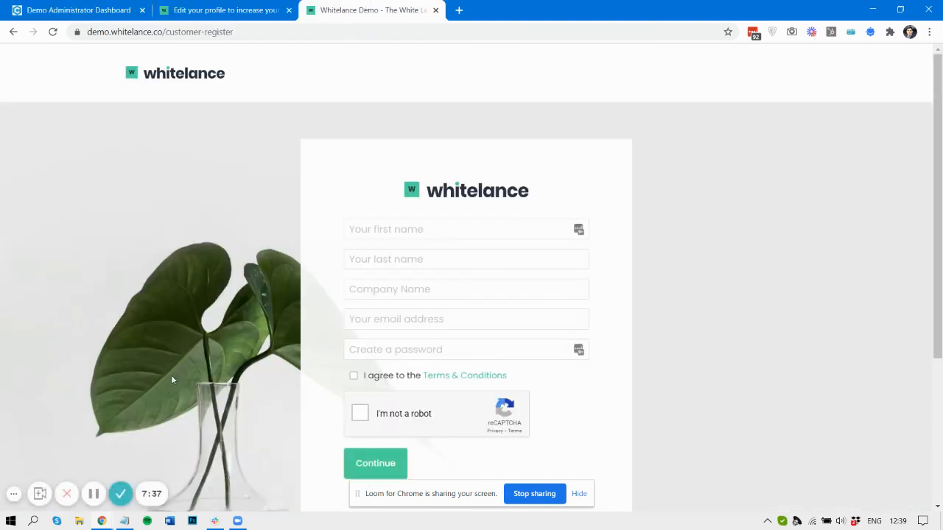
pyautogui.moveTo(111, 522)
pyautogui.click(71, 483)
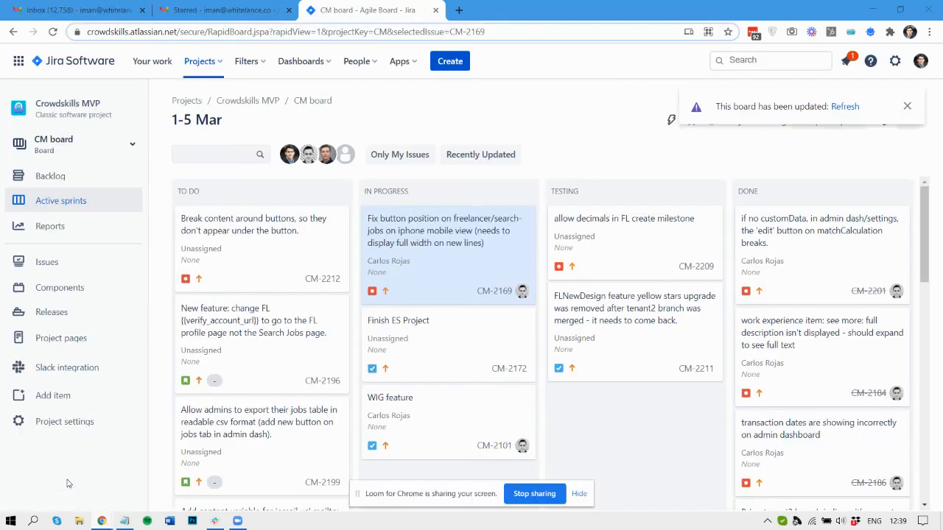
pyautogui.click(204, 477)
pyautogui.click(181, 9)
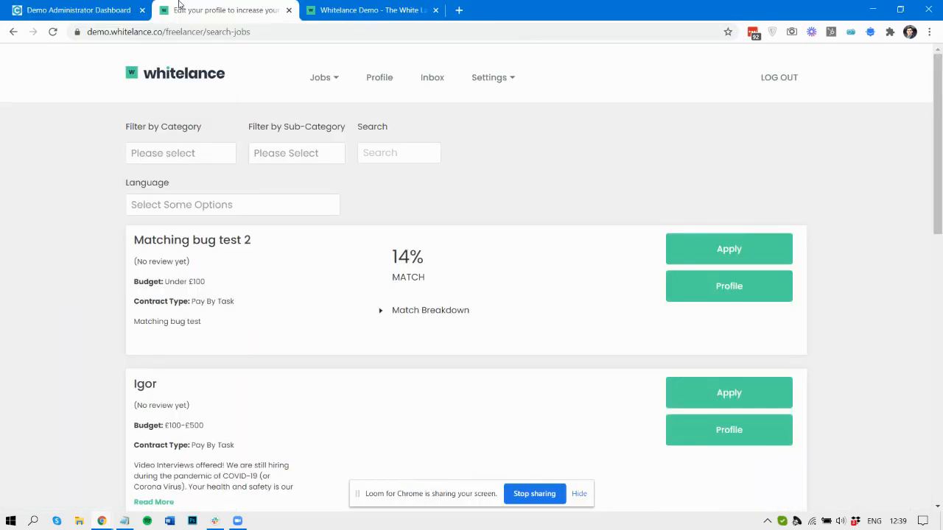
# - Check the profile's Custom Language dropdown options without selecting one, then return to admin
pyautogui.click(371, 84)
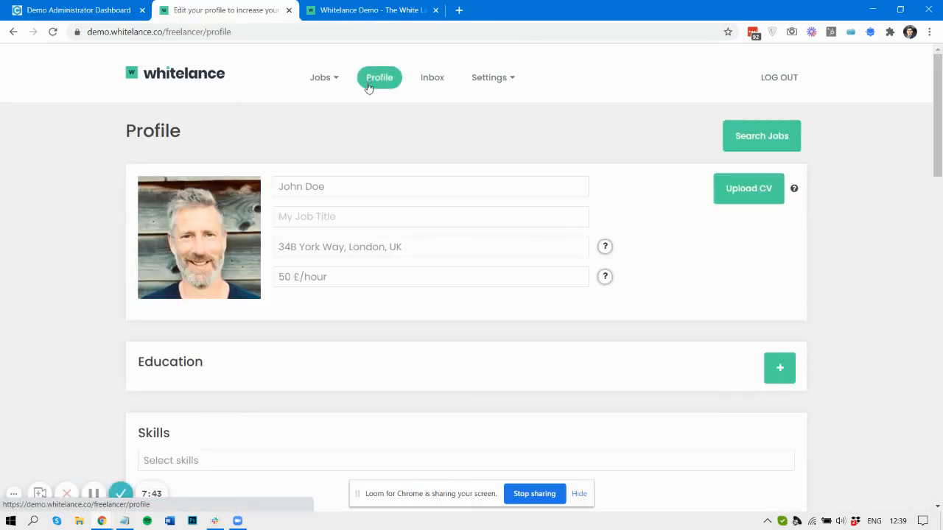
pyautogui.scroll(-10, 312, 386)
pyautogui.click(199, 235)
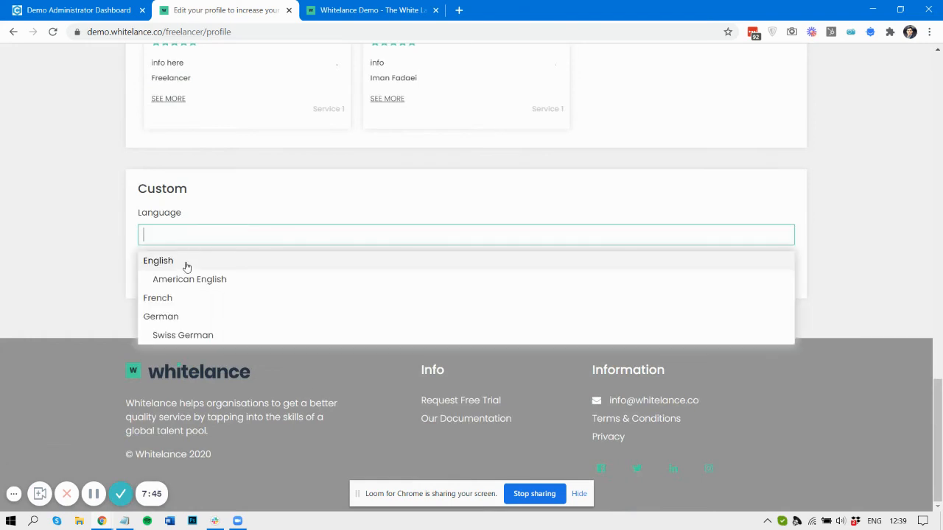
pyautogui.click(127, 238)
pyautogui.click(164, 236)
pyautogui.click(105, 235)
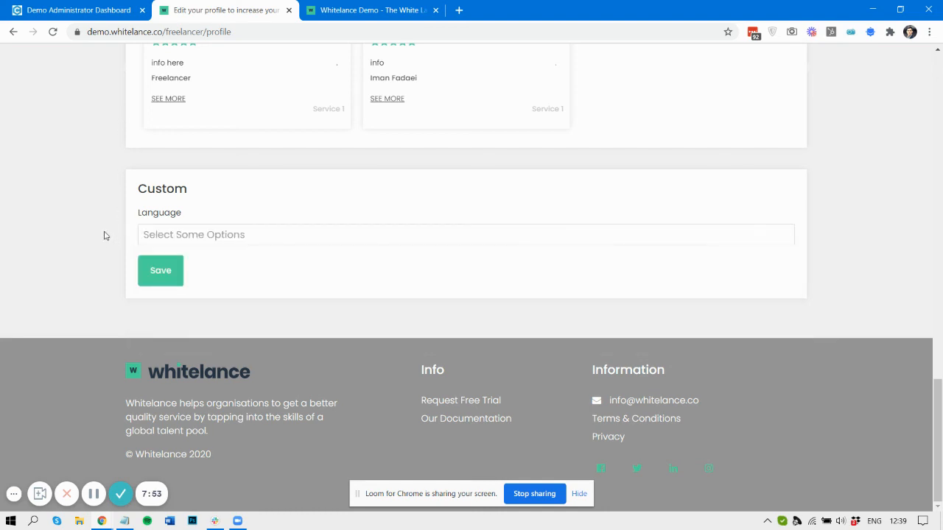
pyautogui.click(129, 6)
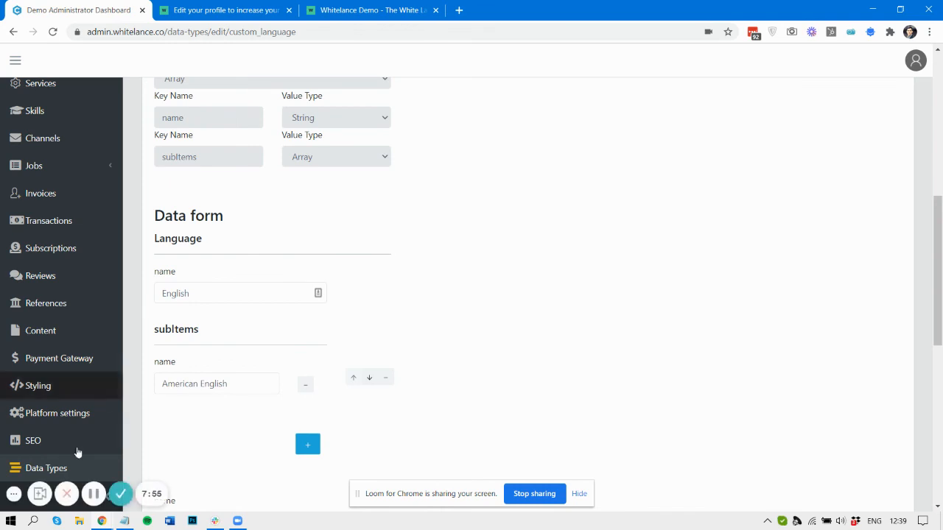